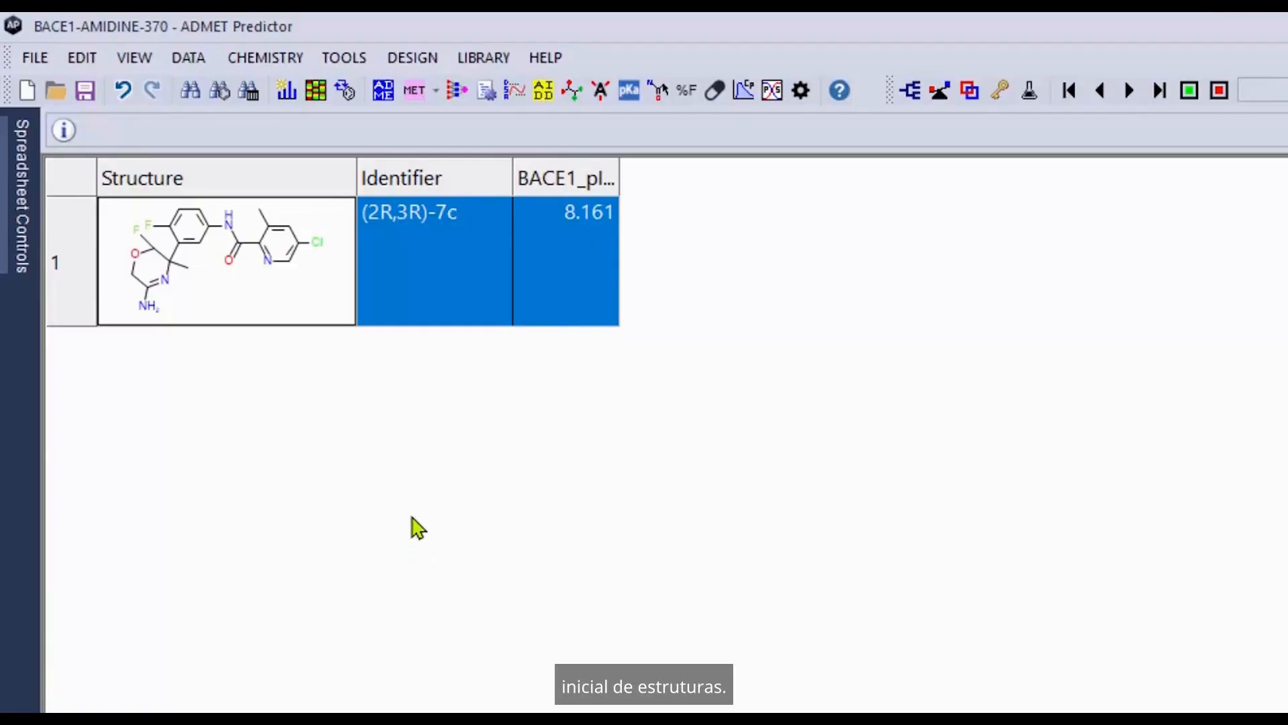
Start an AIDD compound optimization and select Synthetic_Difficulty+, Fraction bioavailable (%Fb), ADMET_Risk, BACE1_Model and BBB_Risk as properties to optimize.
click(542, 94)
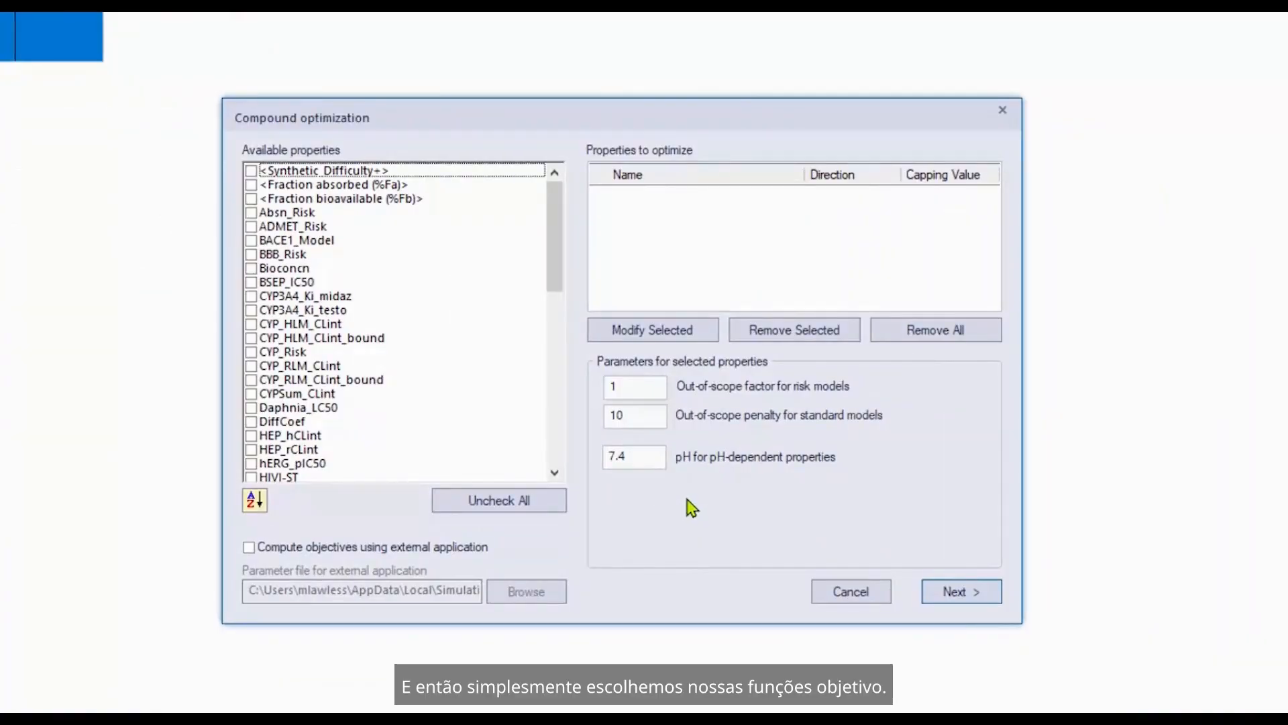
click(251, 171)
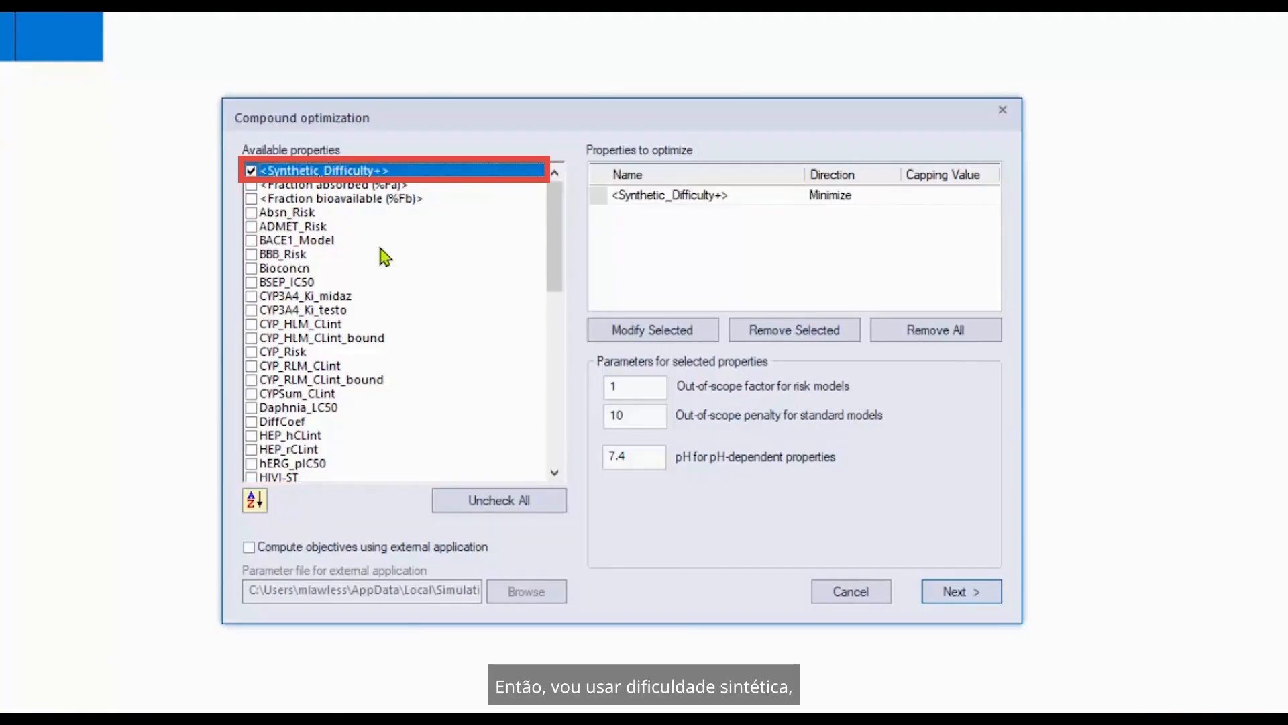
click(309, 199)
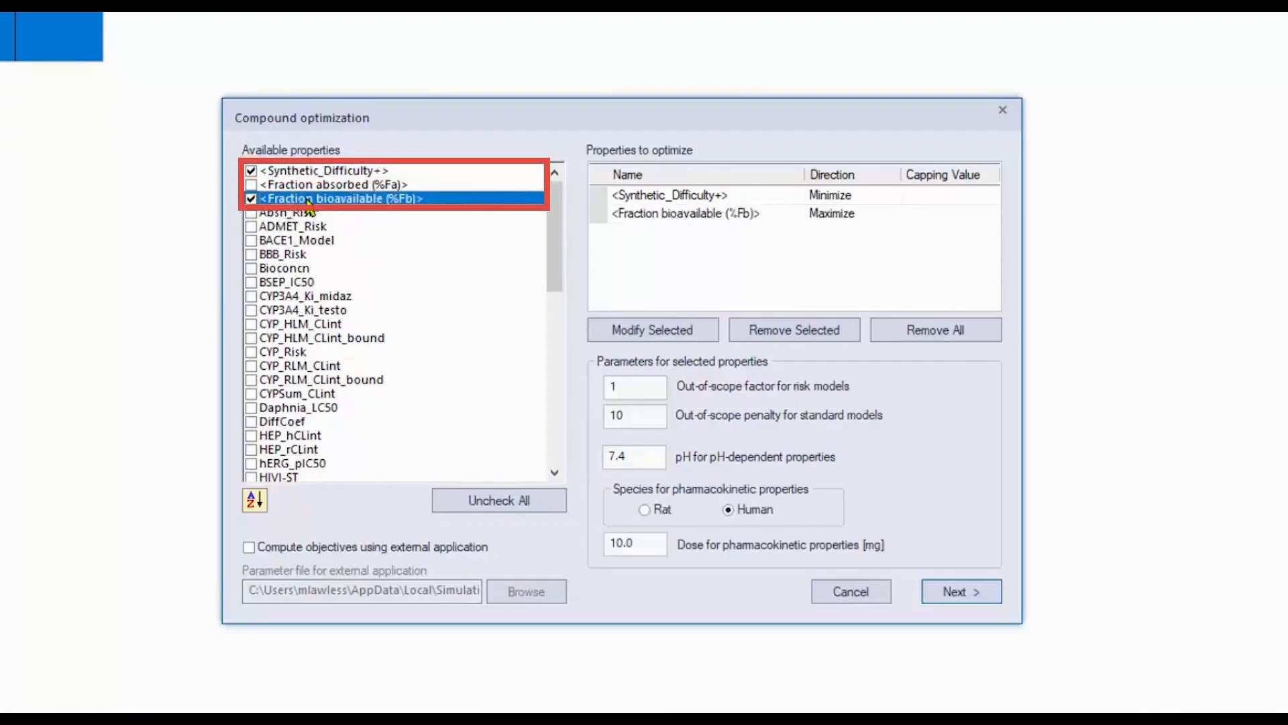
click(257, 228)
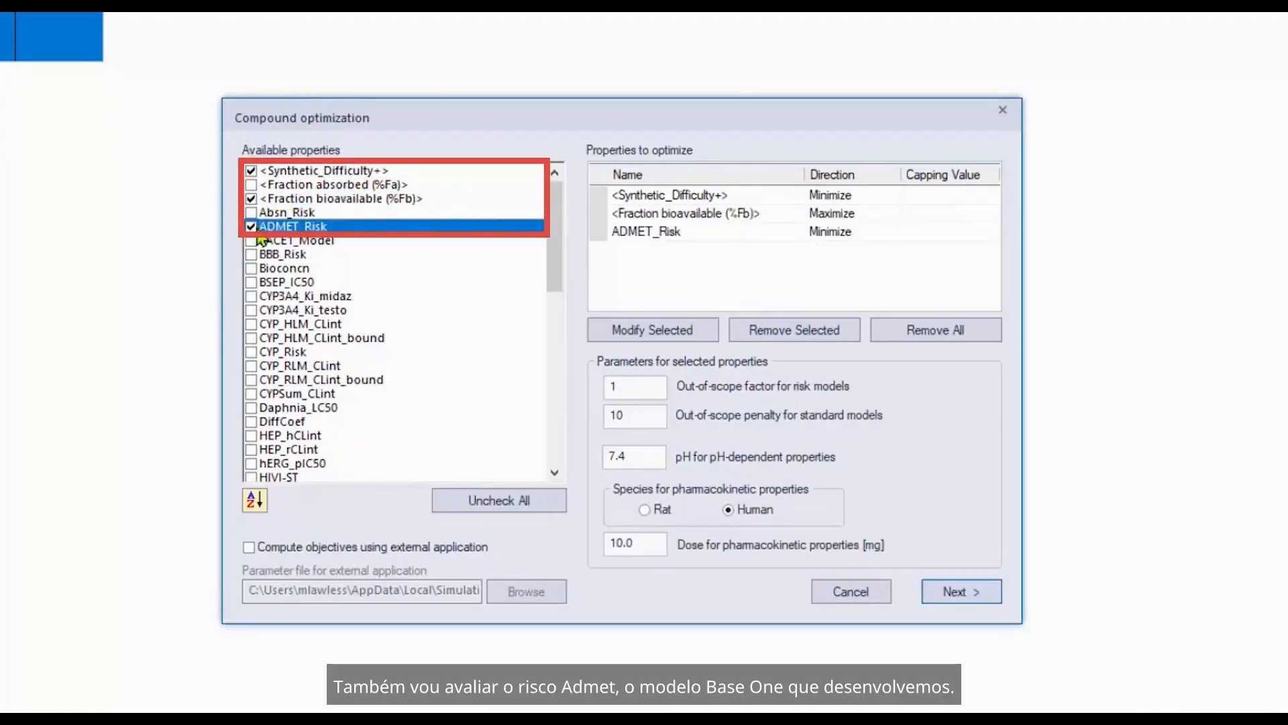
click(263, 242)
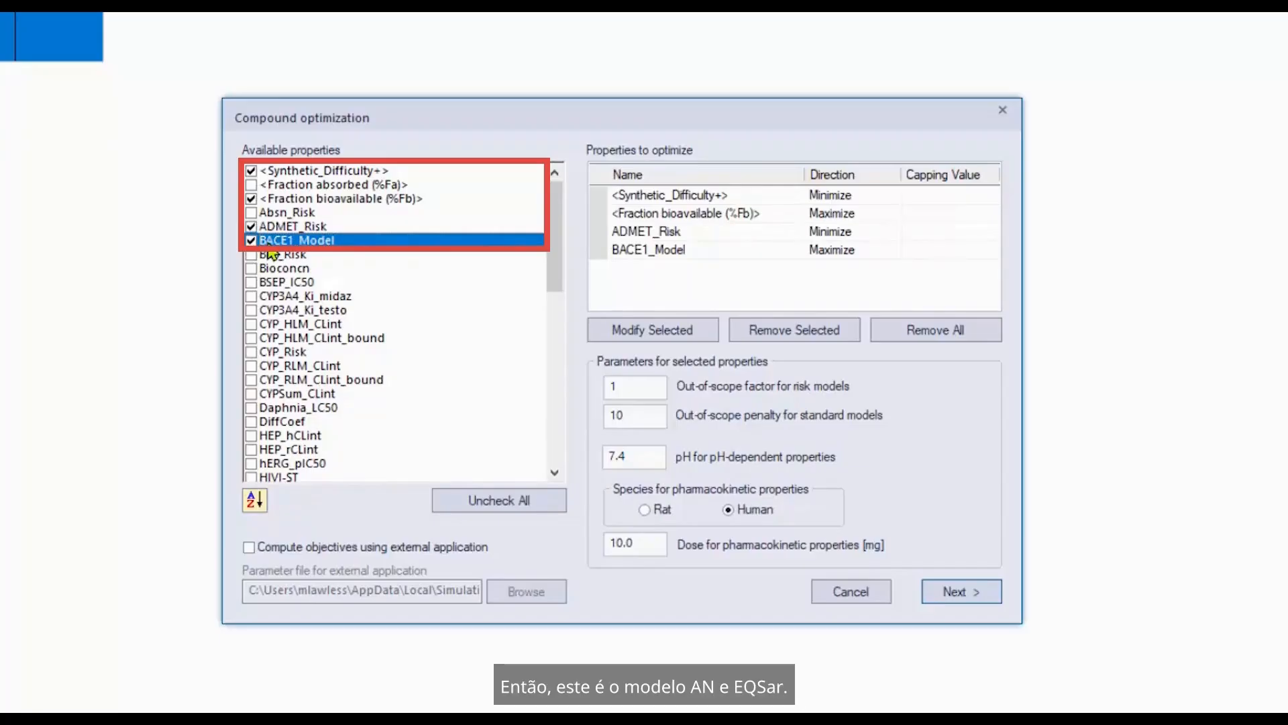
click(255, 256)
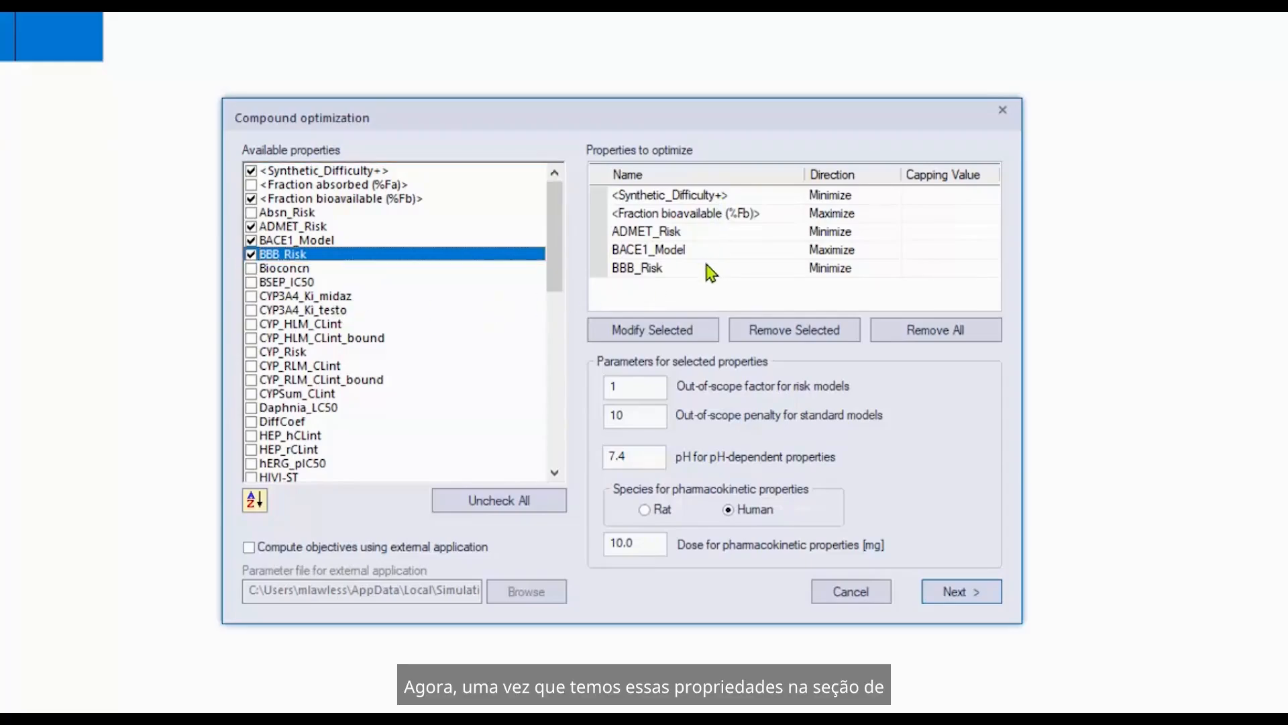
Set the capping value to 2.5 for Synthetic_Difficulty+ and to 90 for Fraction bioavailable (%Fb).
click(728, 195)
double_click(728, 195)
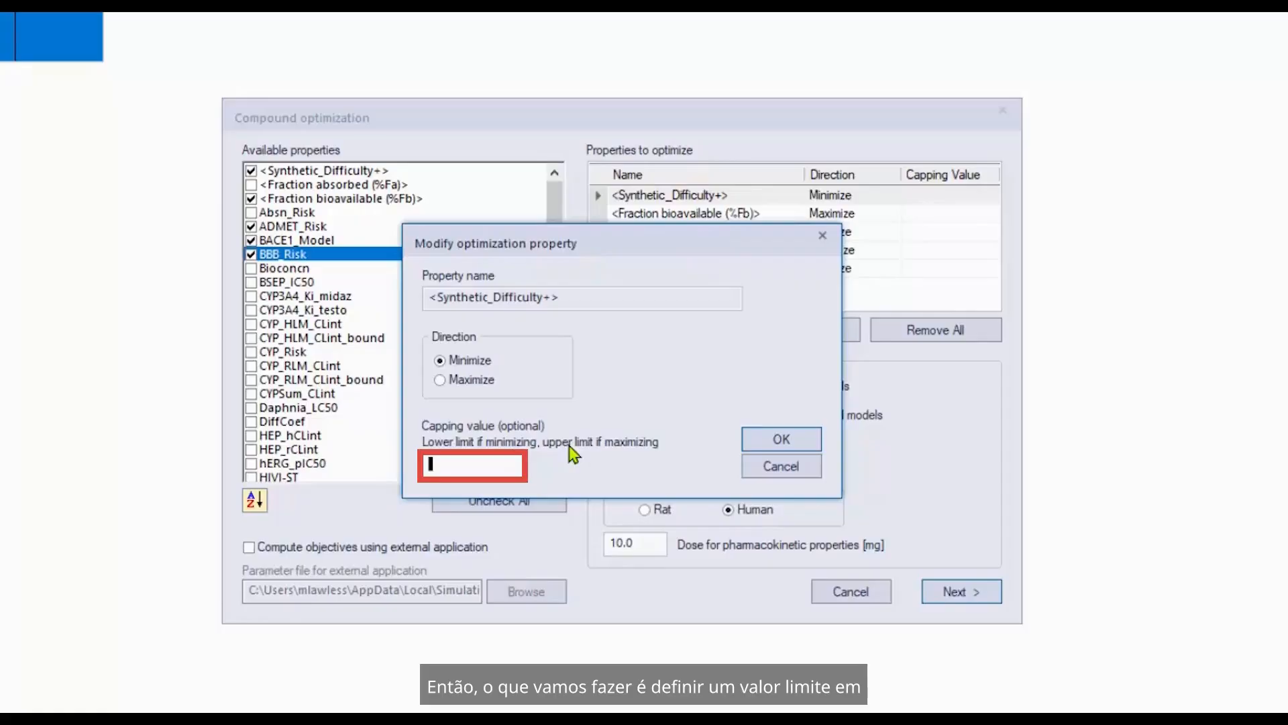
text(2.5)
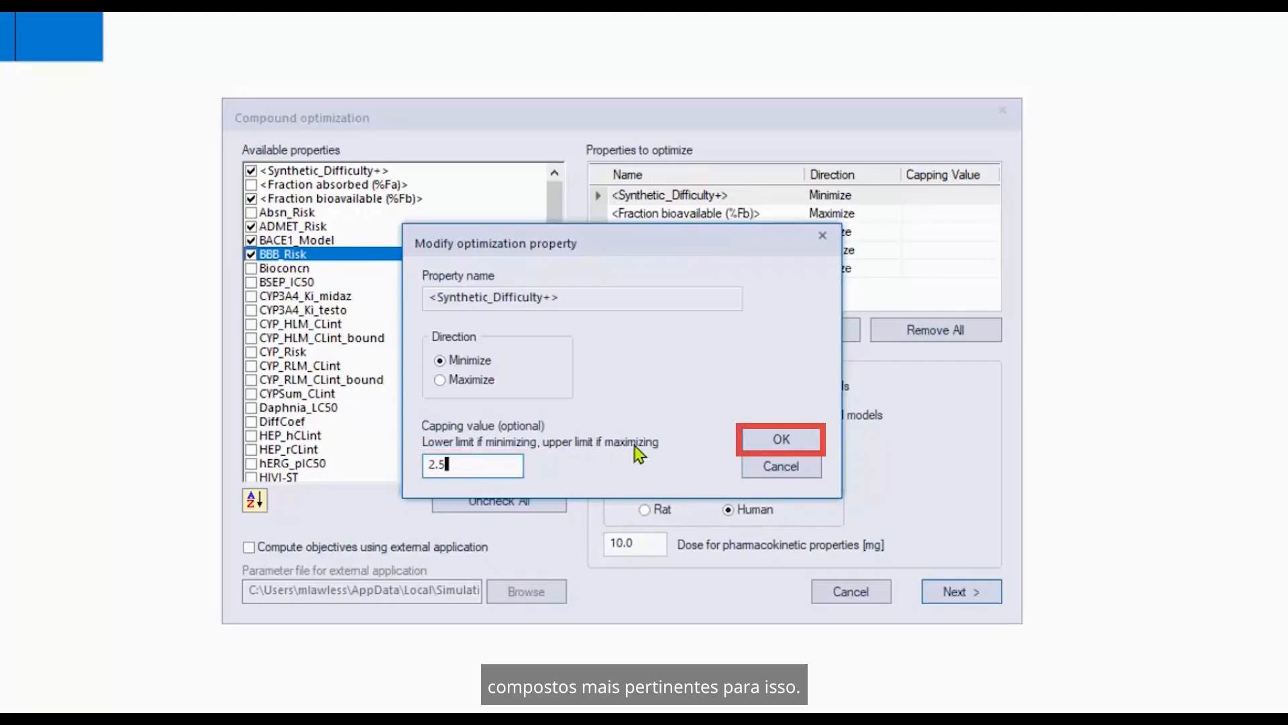
click(769, 446)
click(744, 214)
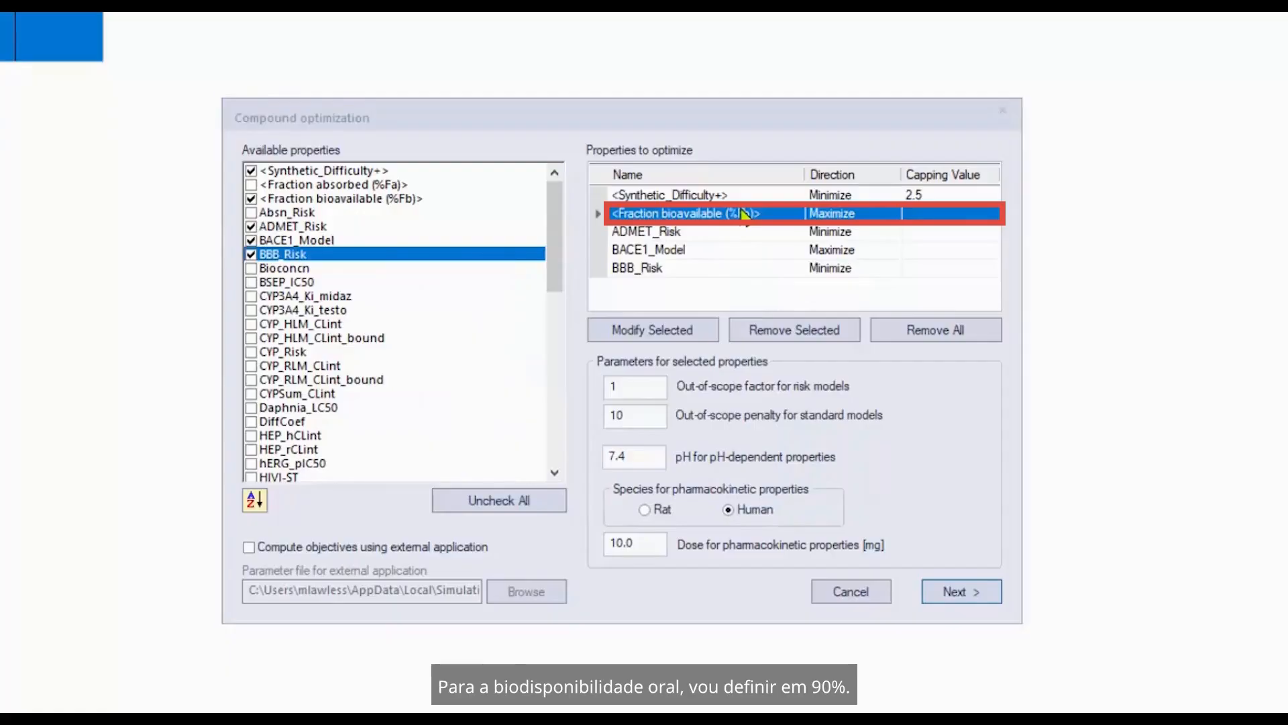
double_click(745, 213)
text(90)
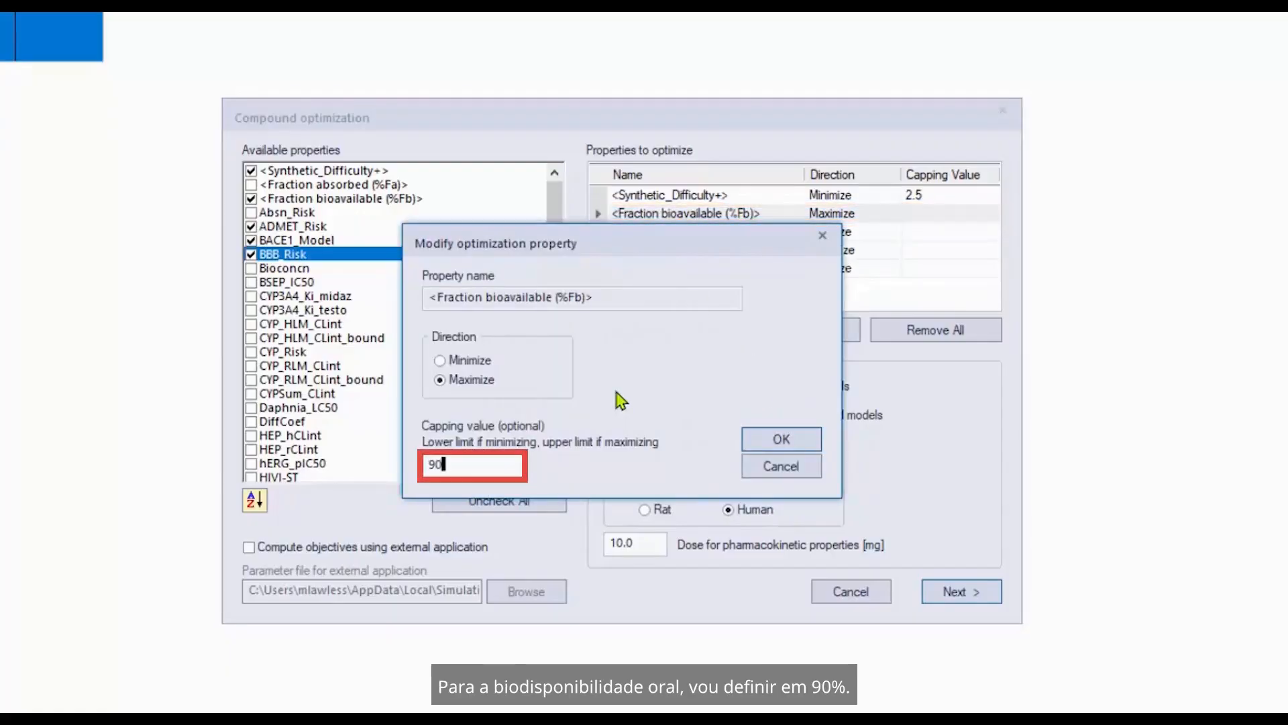
click(764, 442)
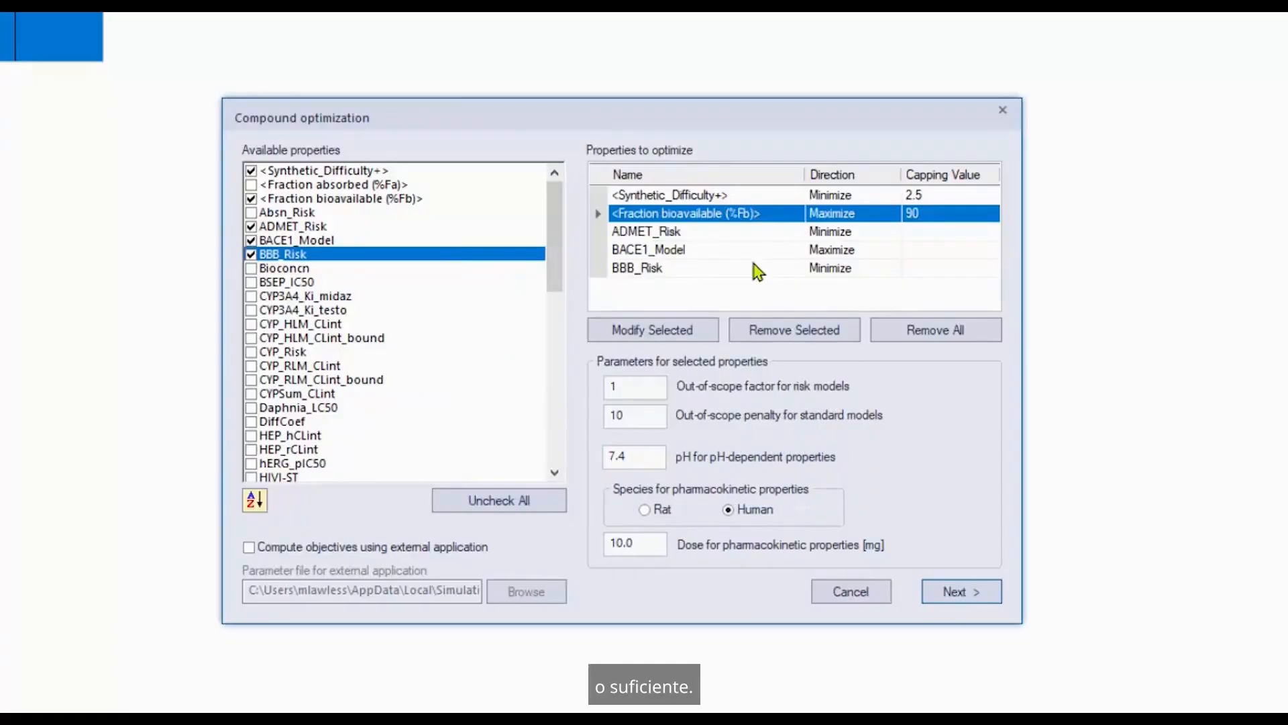
Set the capping value to 0.9 for ADMET_Risk and to 10 for BACE1_Model.
click(748, 236)
click(671, 330)
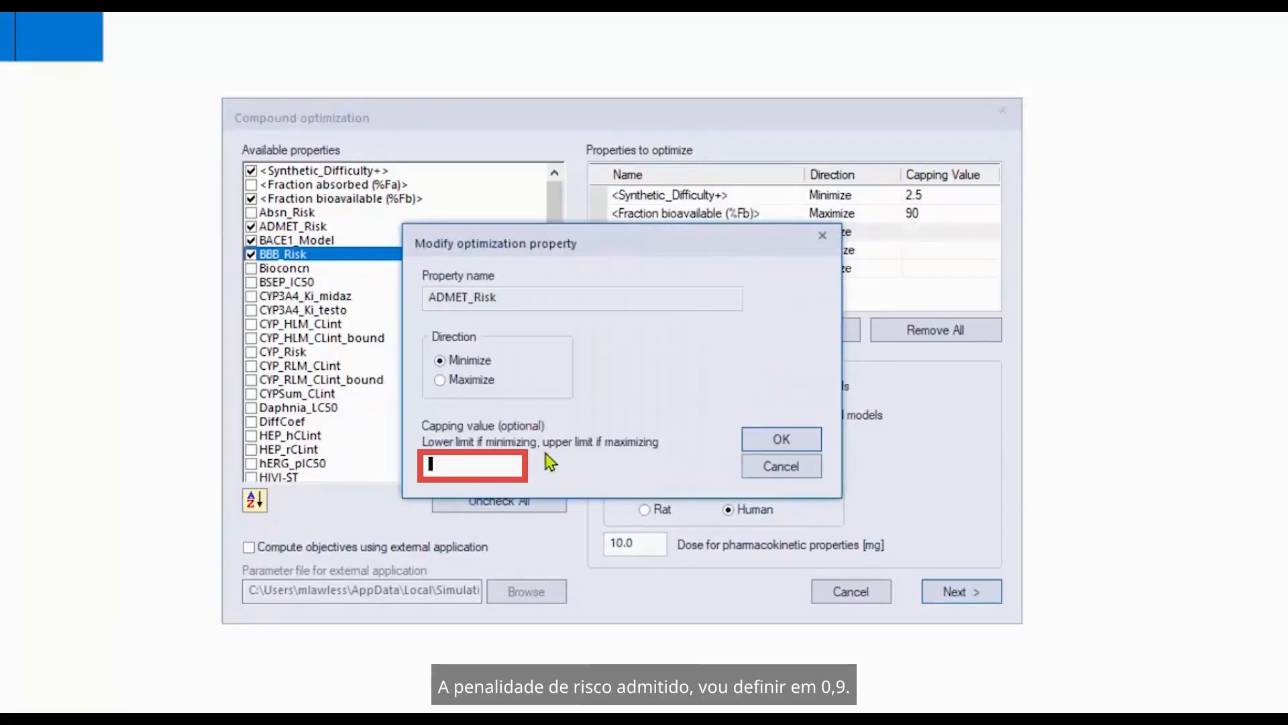
text(0.9)
click(779, 439)
click(750, 250)
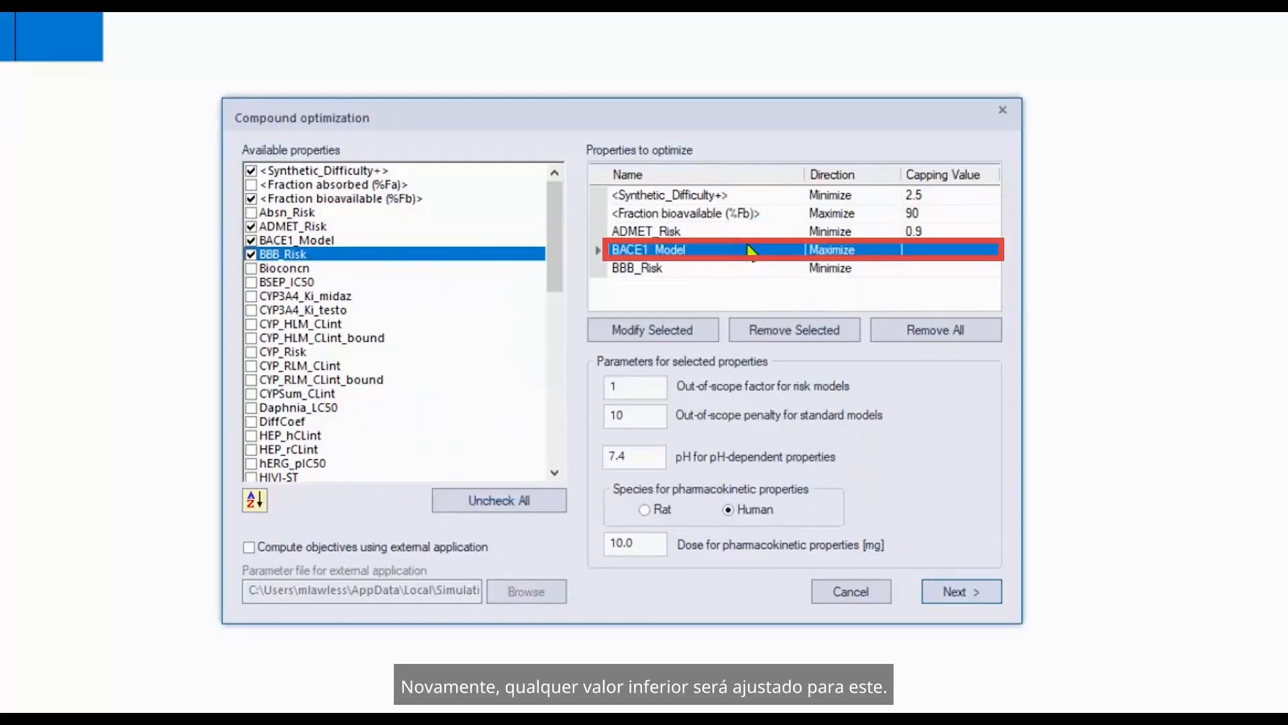
double_click(750, 250)
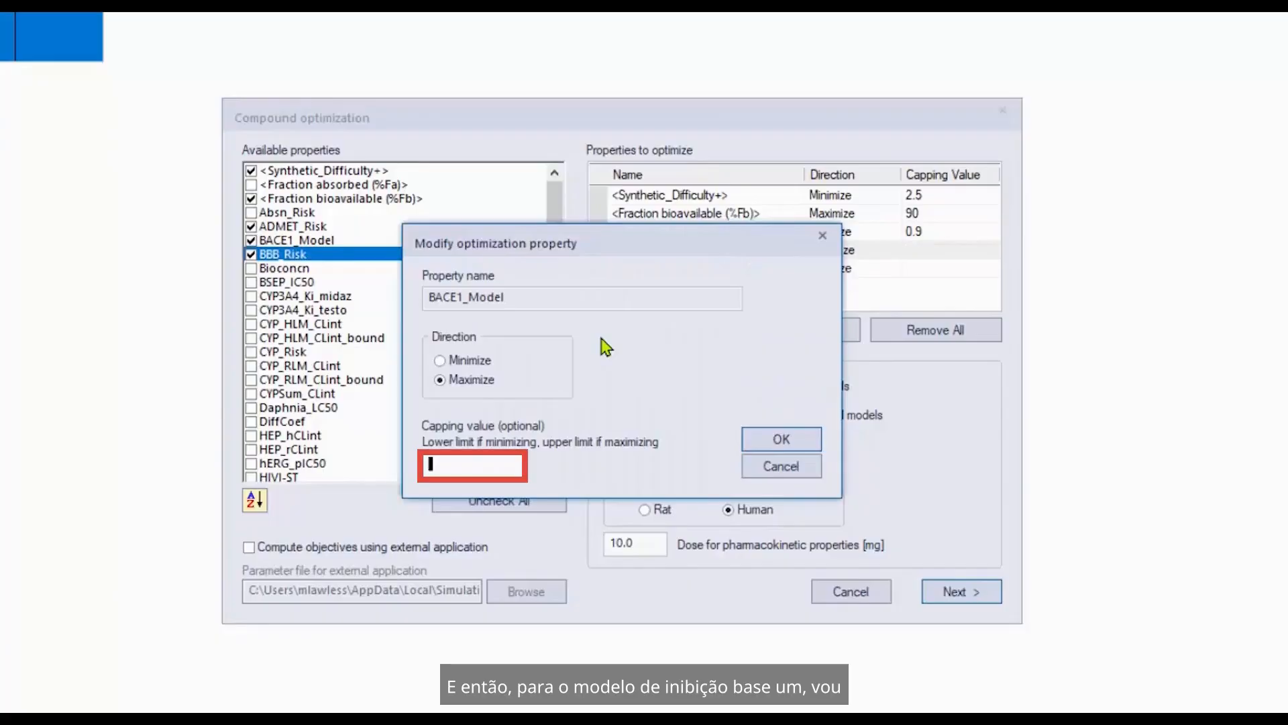
text(10)
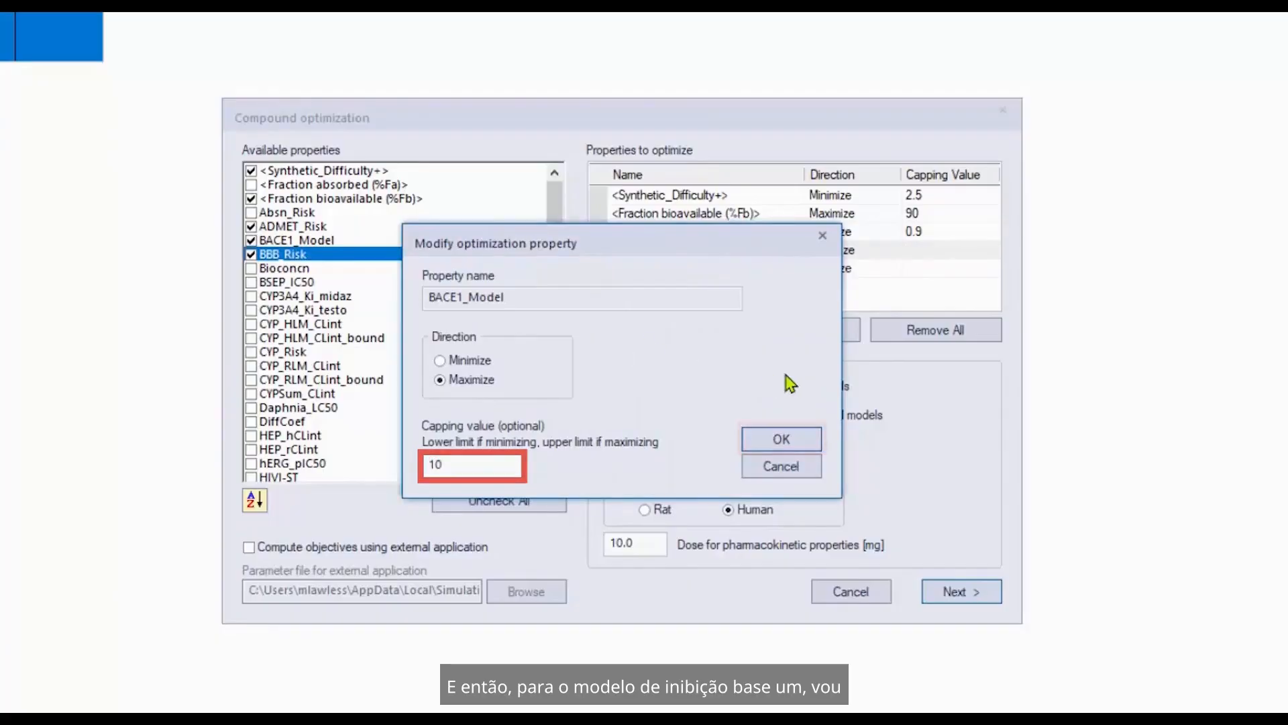
click(782, 437)
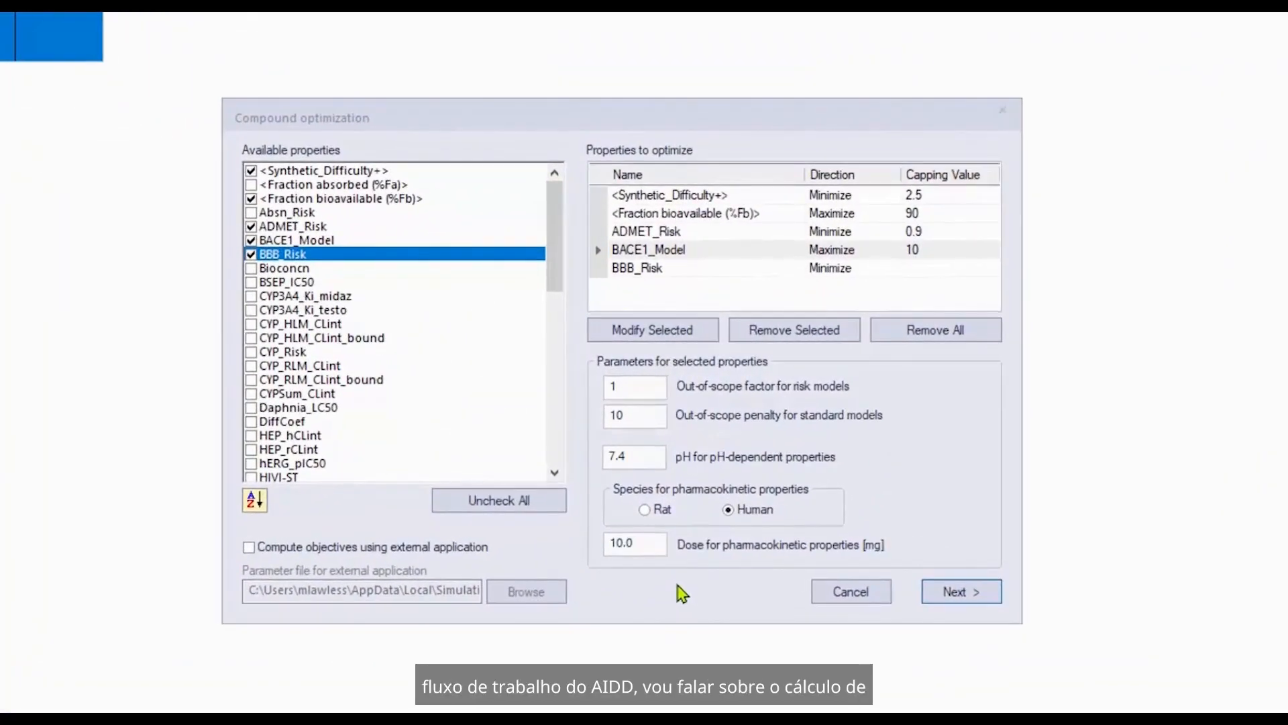
Enable computing objectives using an external application, and examine AutoDock_AIDD_Ext.txt, run_AutoDock.bat and AutoDock.py for the docking setup.
click(386, 550)
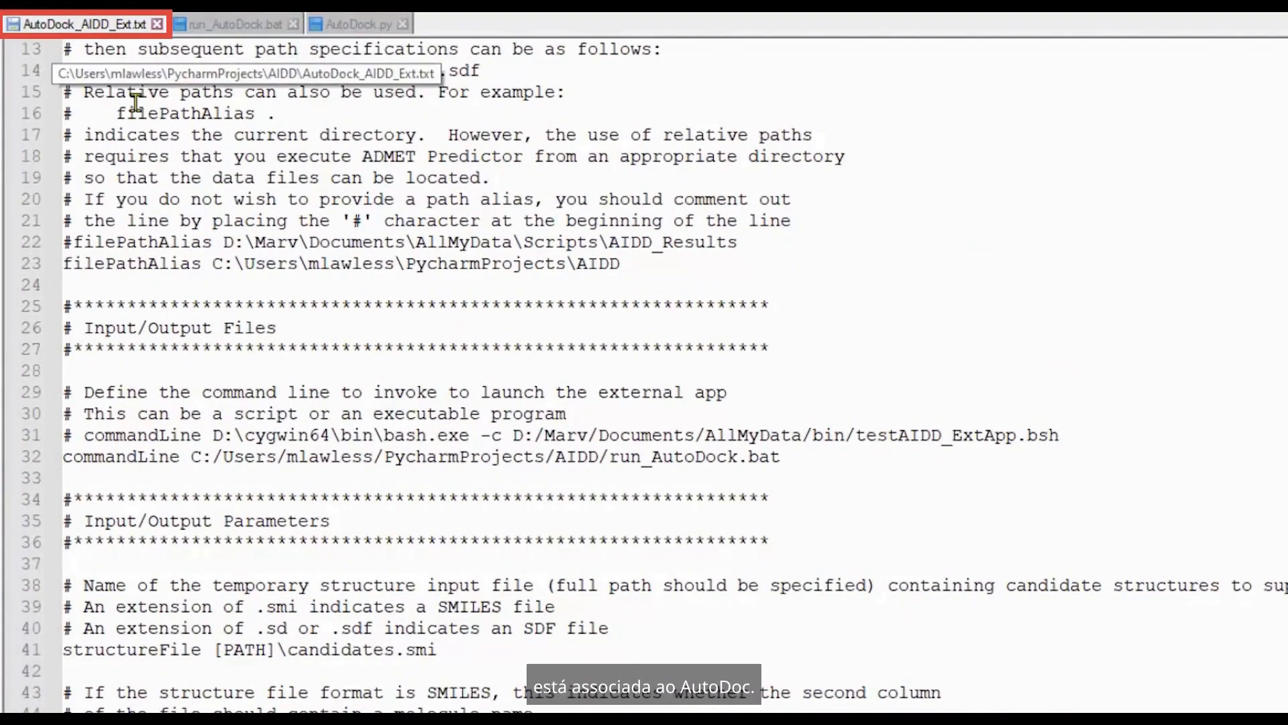
scroll(324, 205, up, 4)
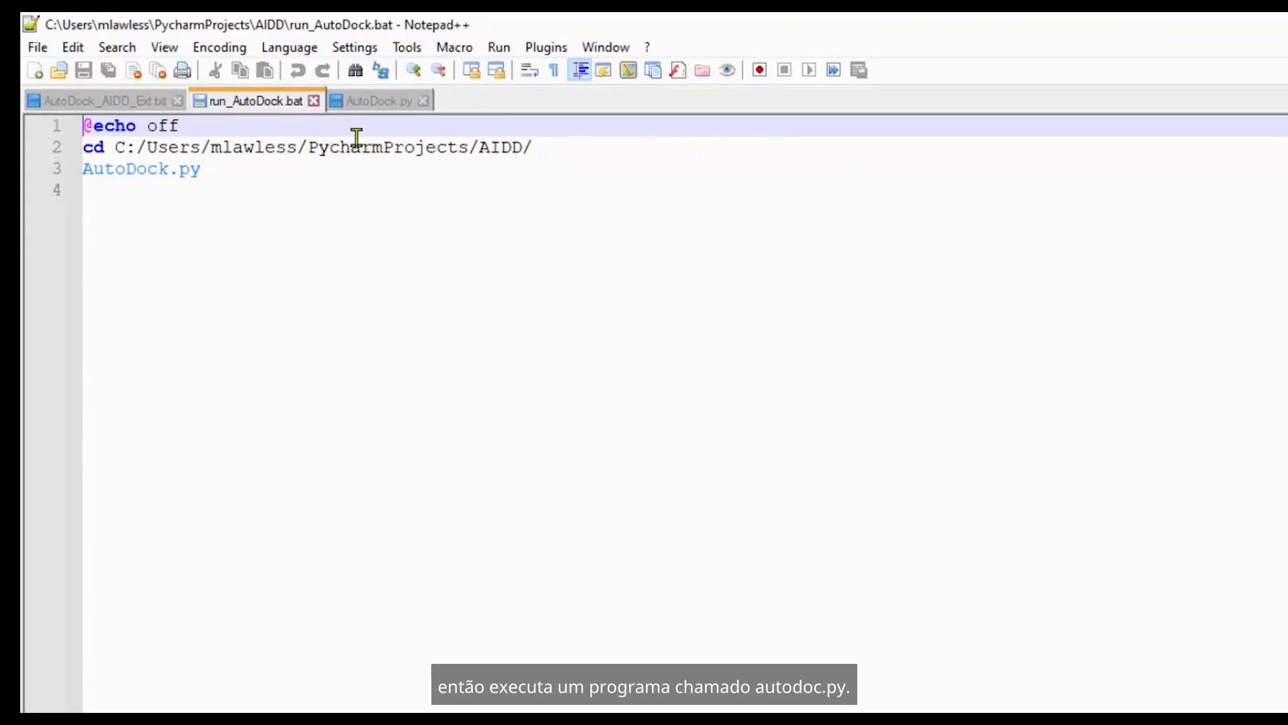
click(377, 102)
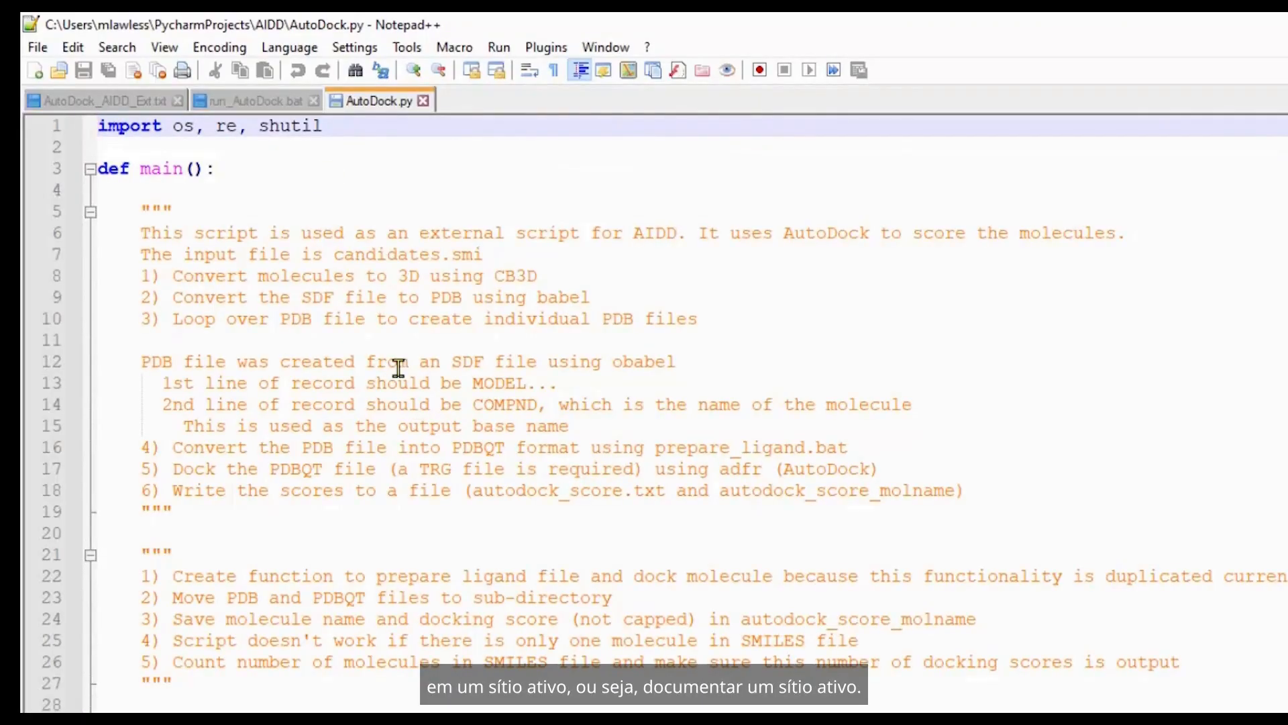
click(121, 101)
scroll(729, 681, down, 7)
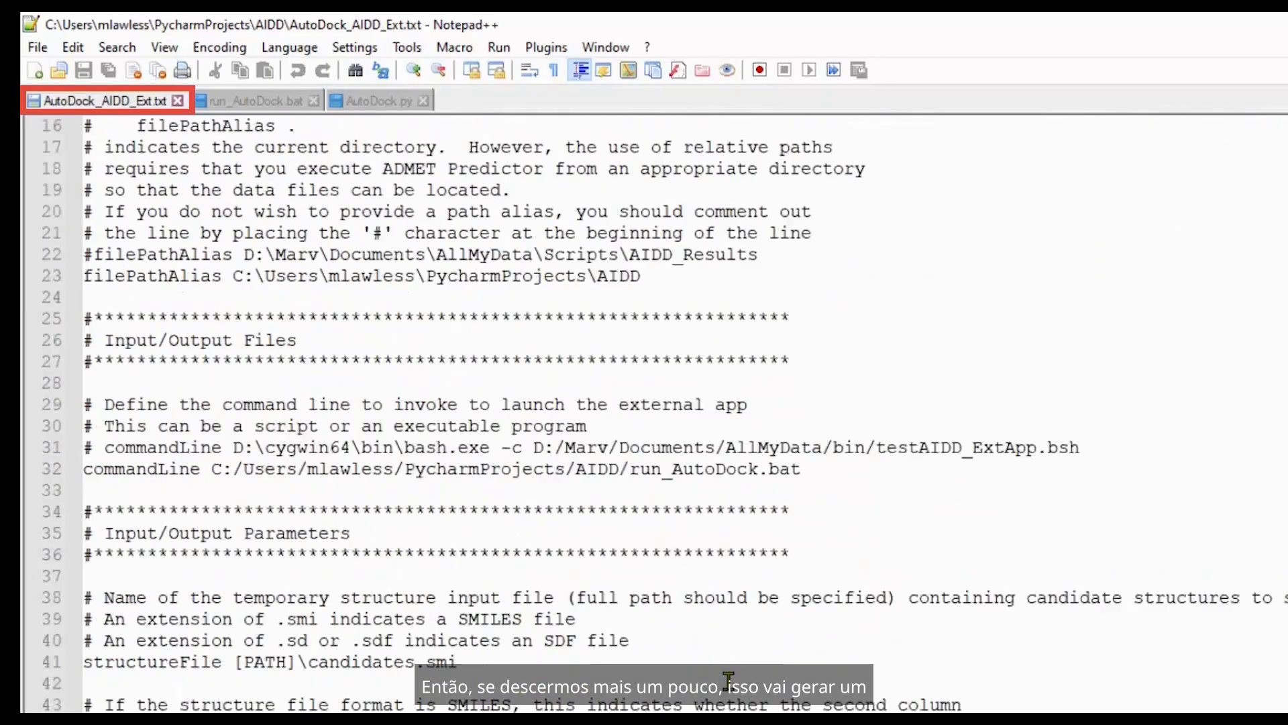
scroll(729, 679, down, 1)
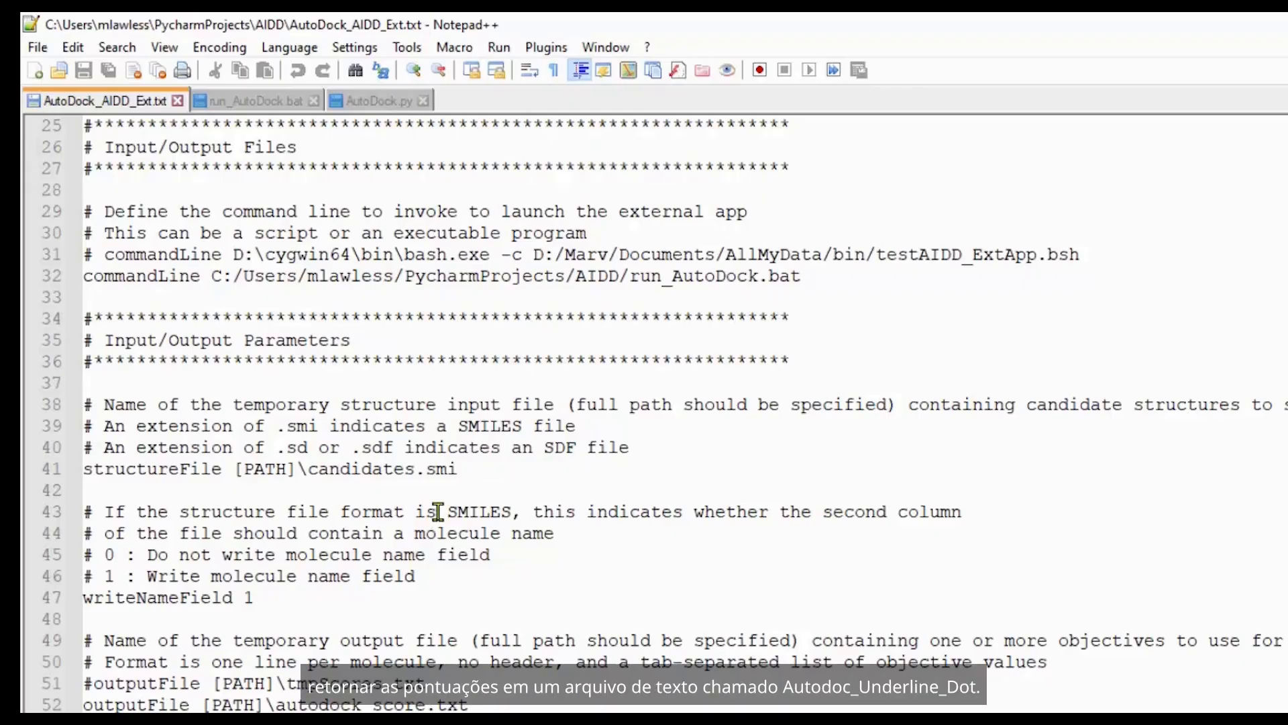
scroll(438, 512, down, 1)
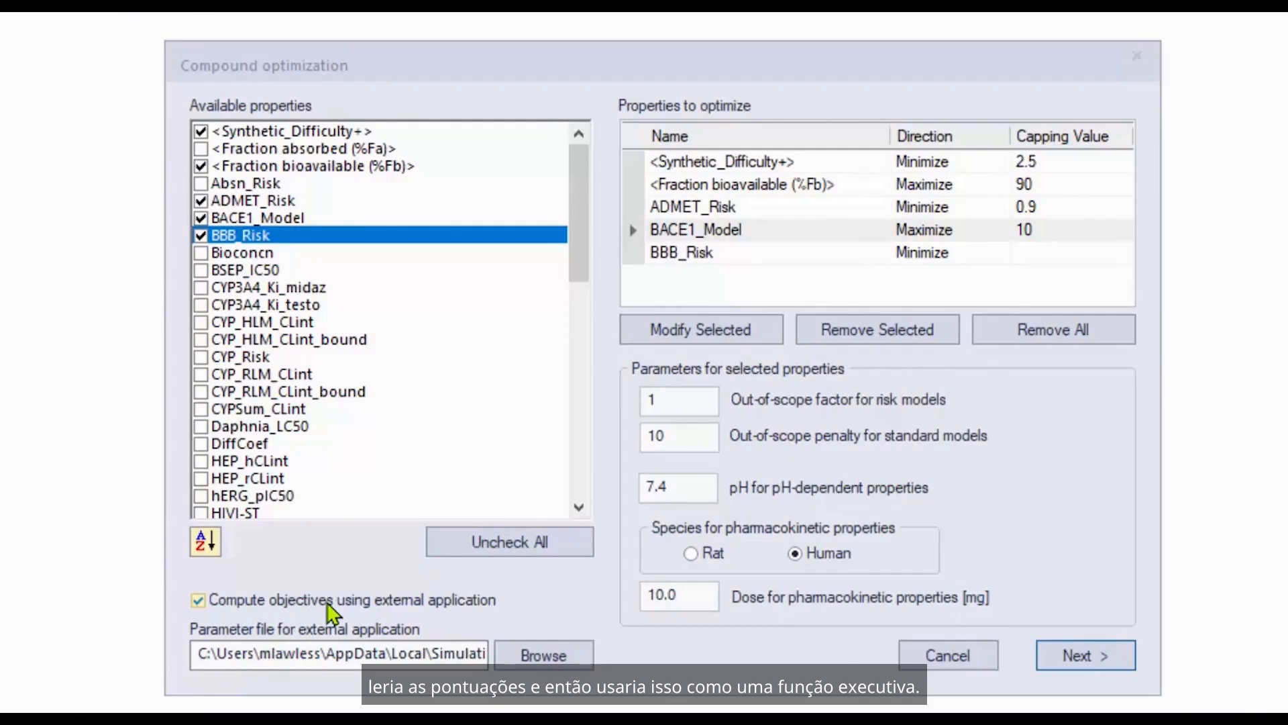
Turn off computing objectives using an external application and continue to the filter rules.
click(328, 604)
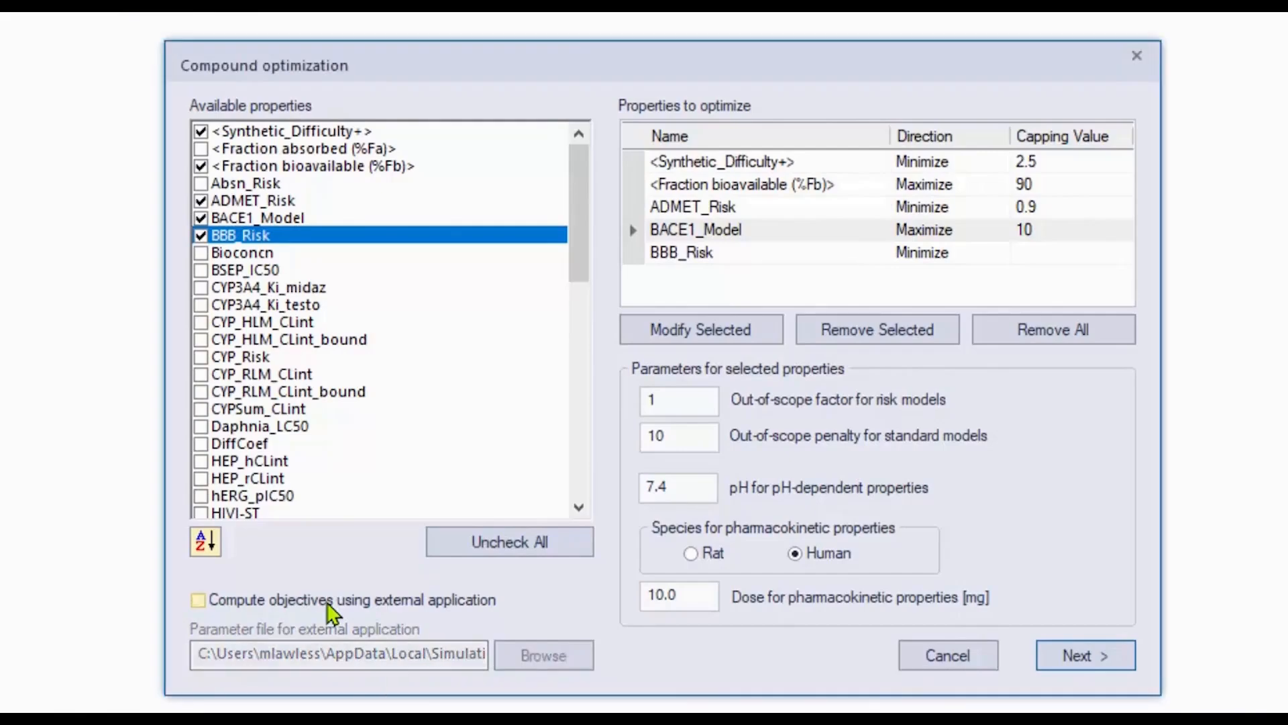
click(1087, 655)
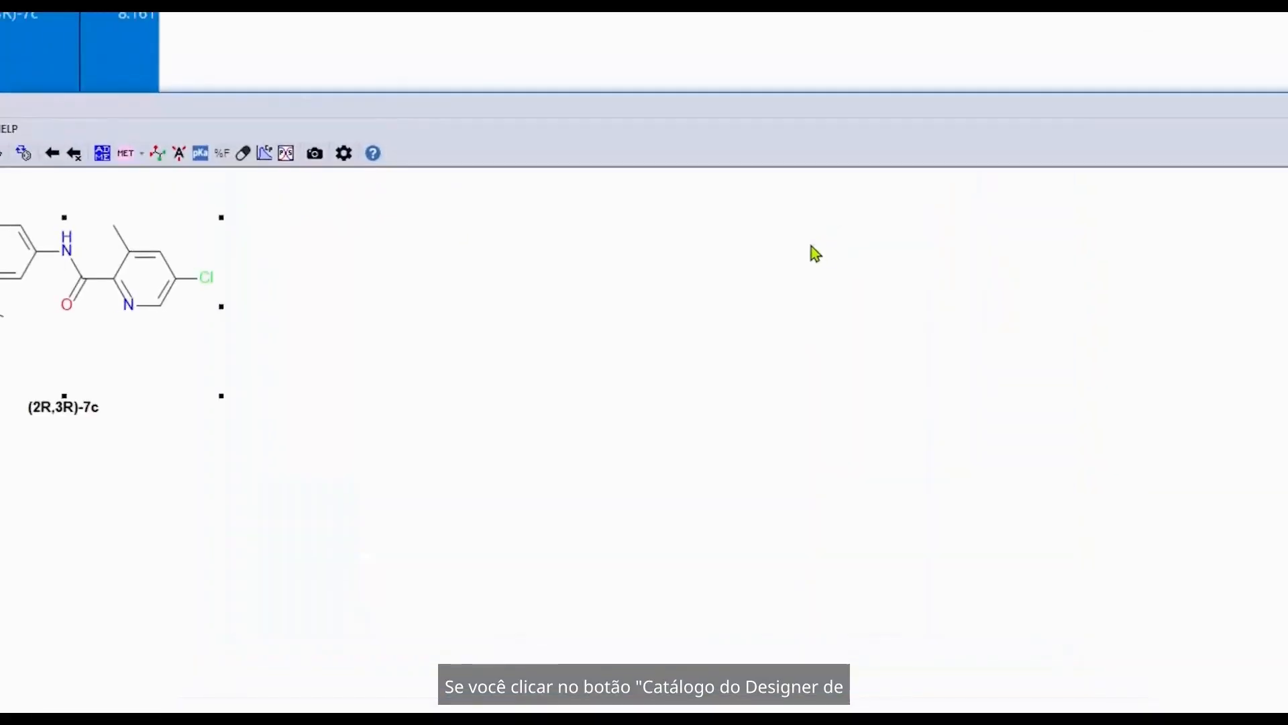
Try setting the ring nitrogen's substitution count to As Drawn in the MedChem Designer sketch, and close it without saving.
drag(657, 164, 808, 54)
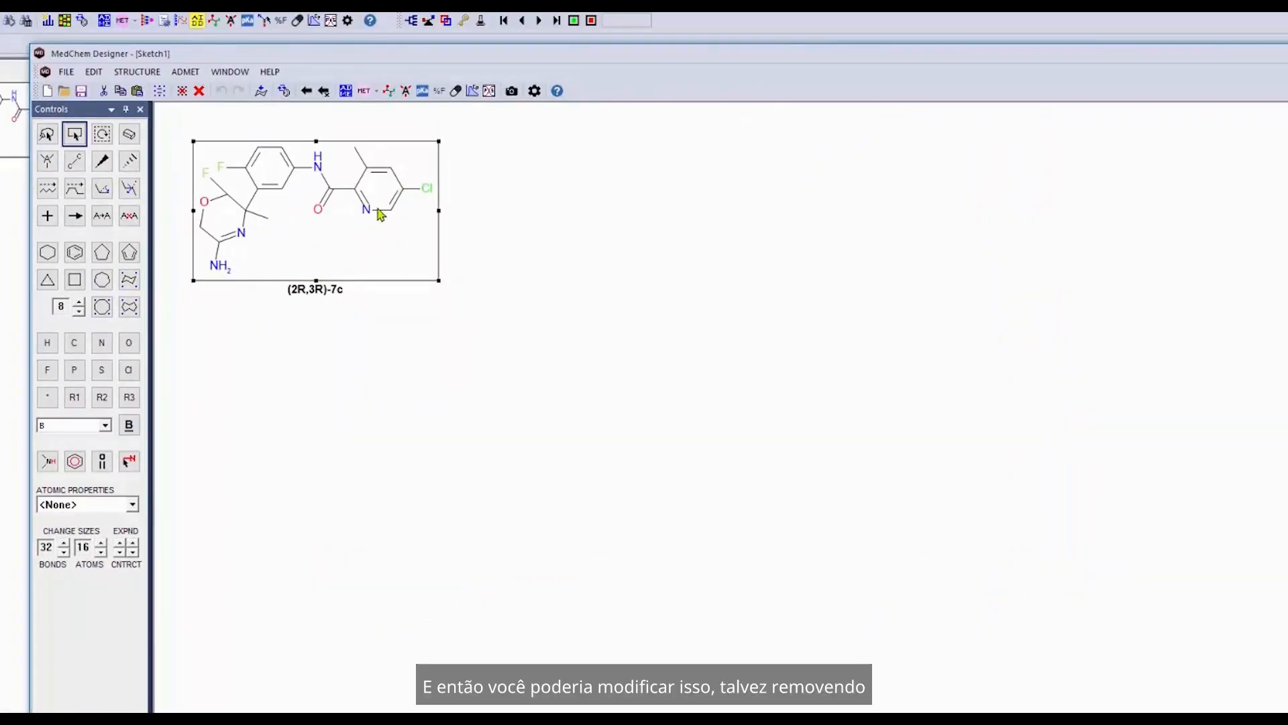
right_click(242, 235)
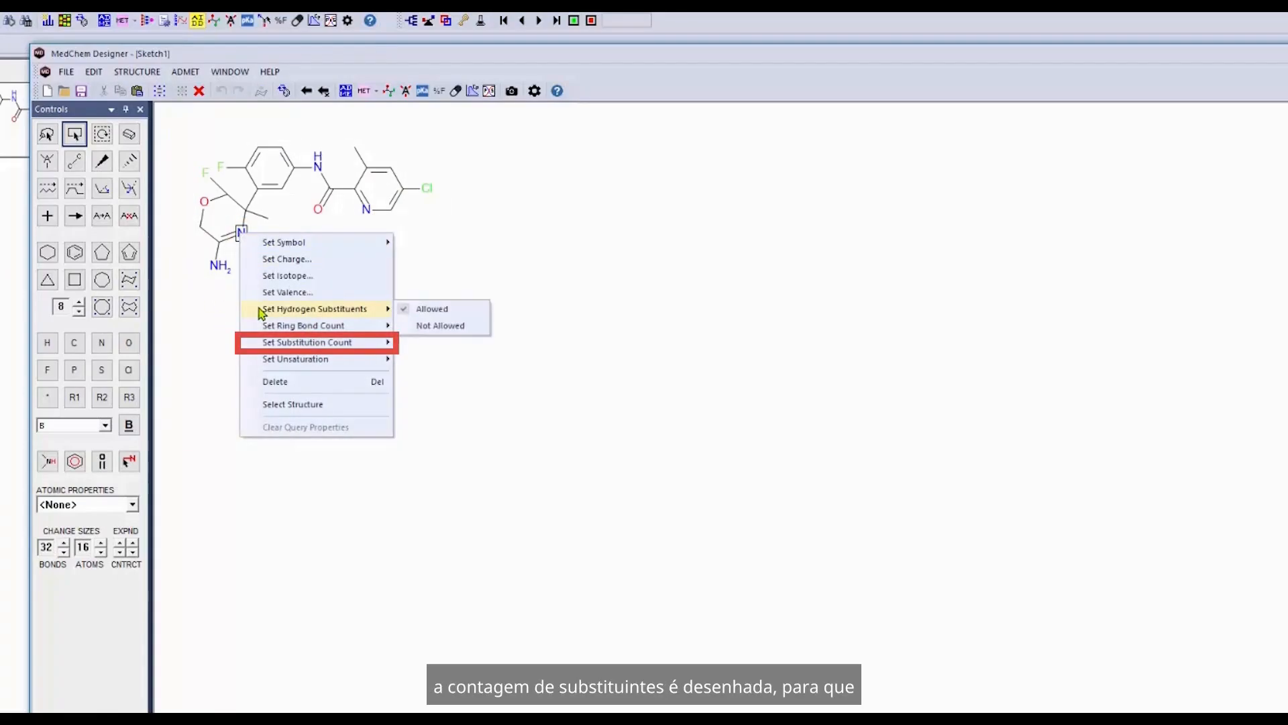
mouse_move(398, 347)
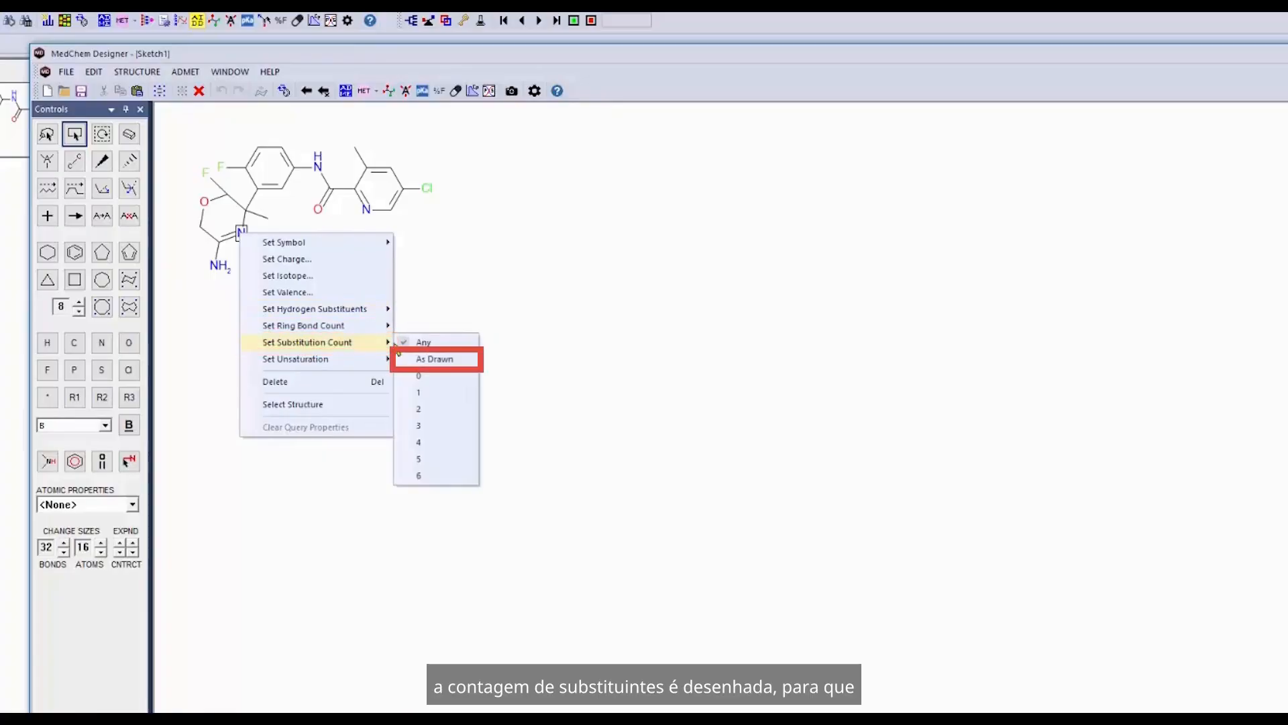
click(433, 360)
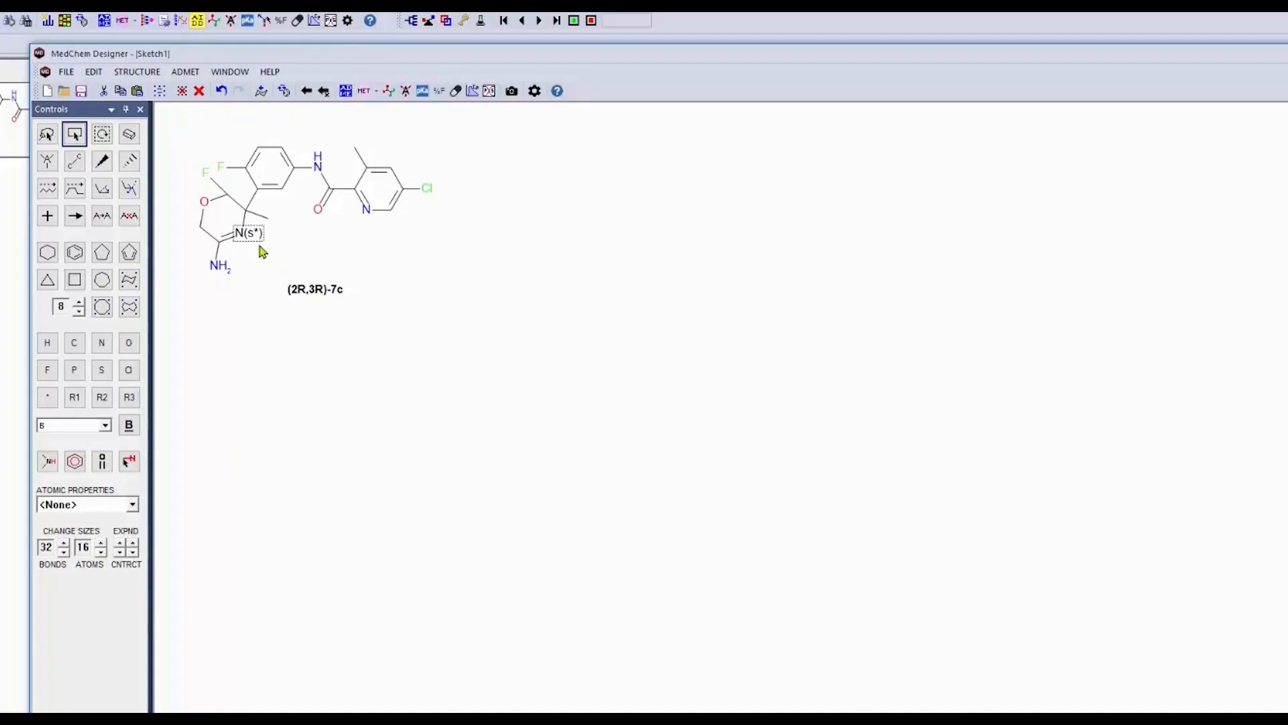
drag(924, 62, 780, 70)
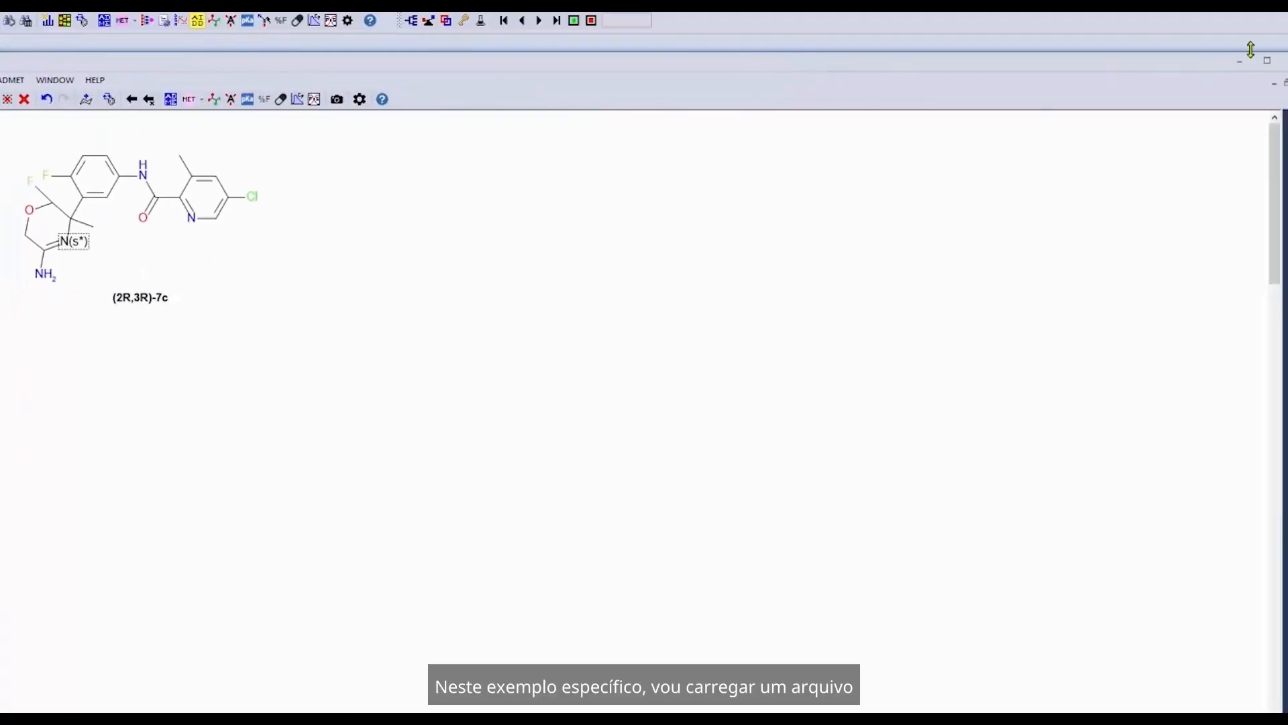
click(1283, 60)
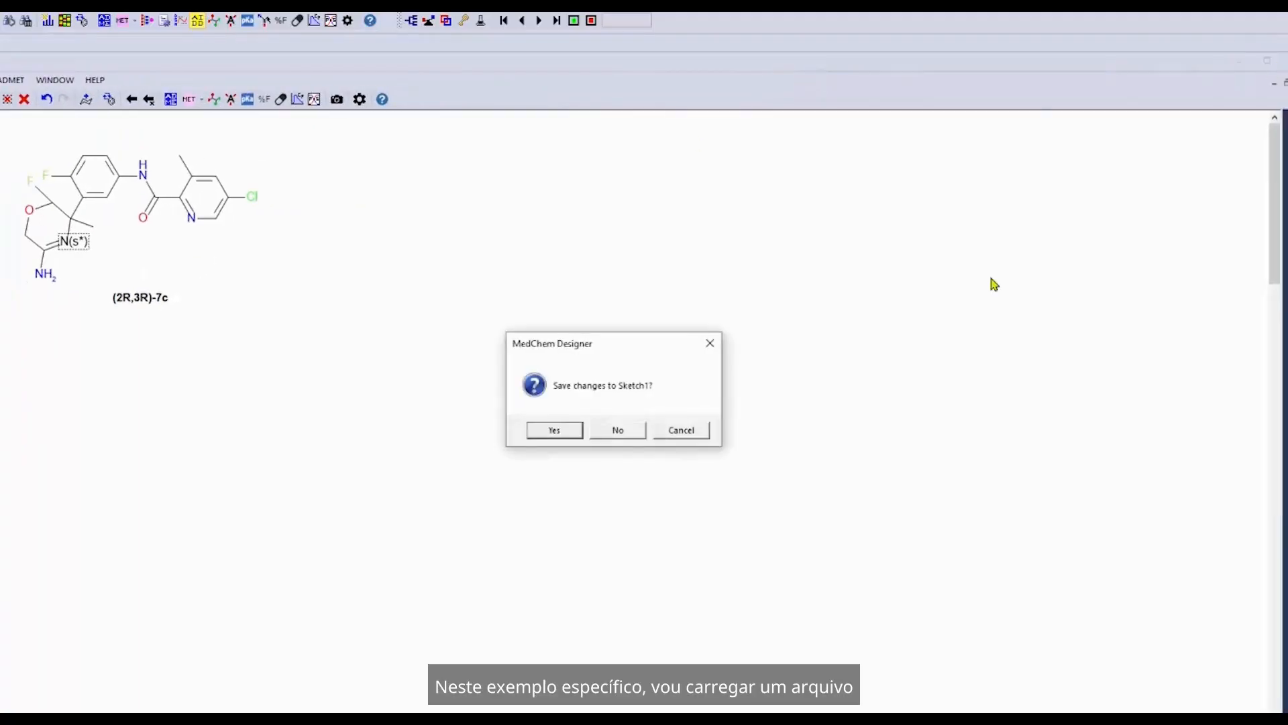
click(638, 436)
Load the scaffold query from the file BACE1_ScaffoldQuery.cqf.
click(770, 335)
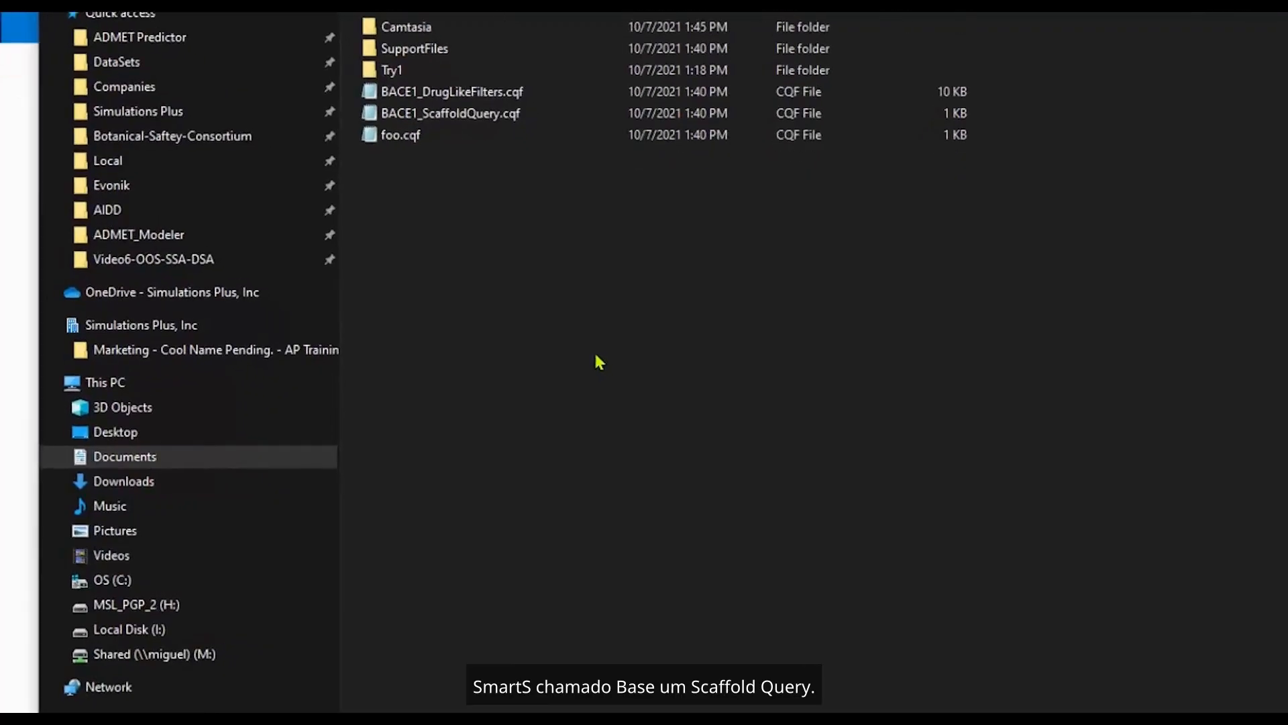
click(464, 94)
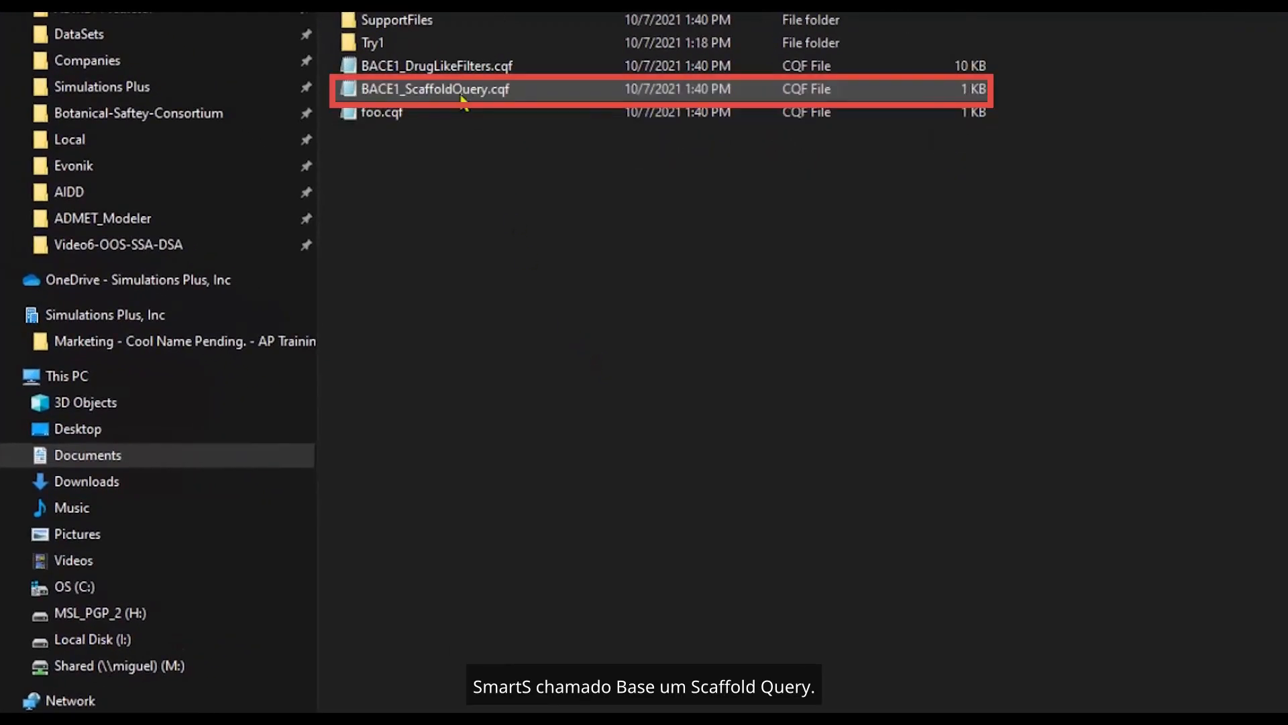
double_click(461, 94)
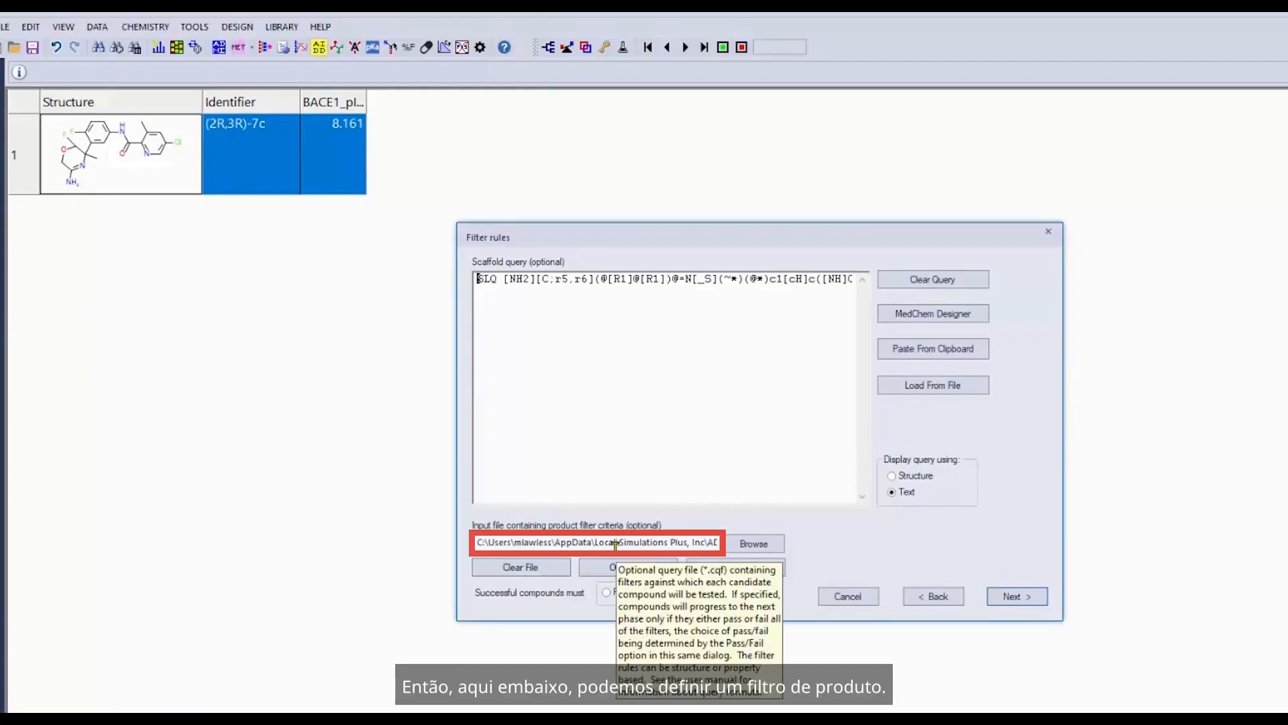
Load BACE1_DrugLikeFilters.cqf from the AIDD_Tutorial SupportFiles folder as the product filter criteria and continue to the run parameters.
click(754, 543)
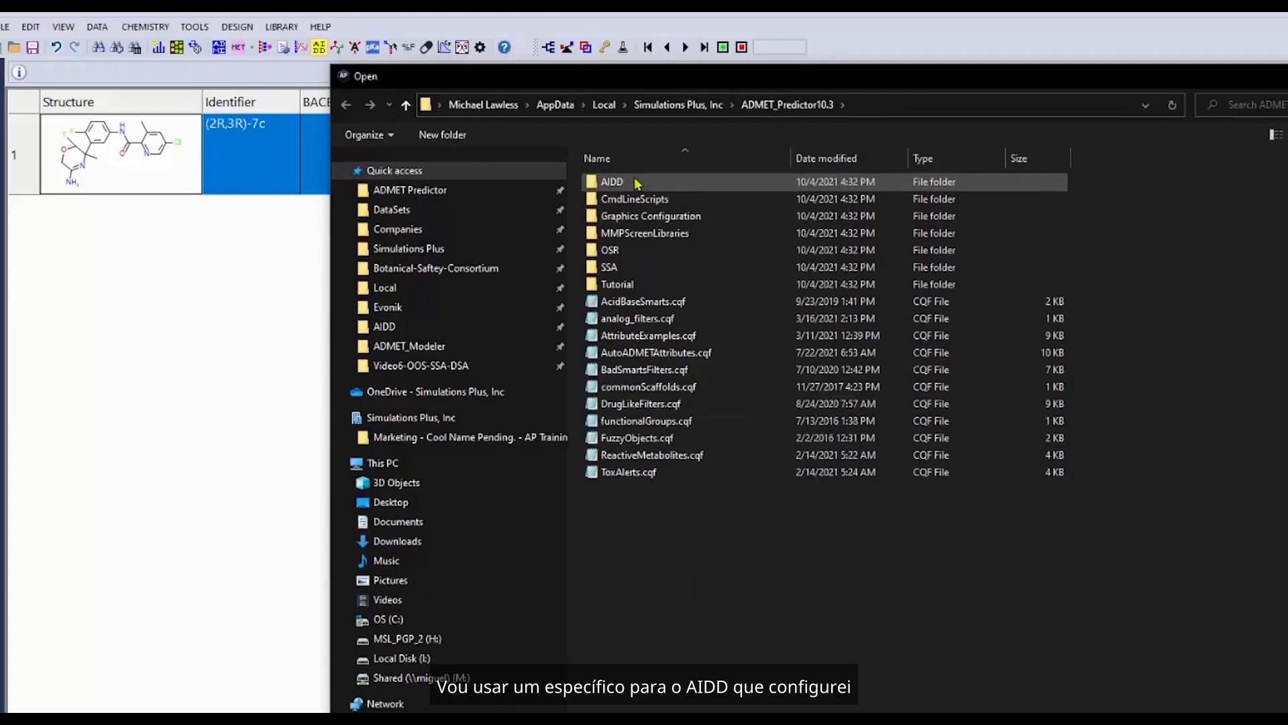
click(432, 190)
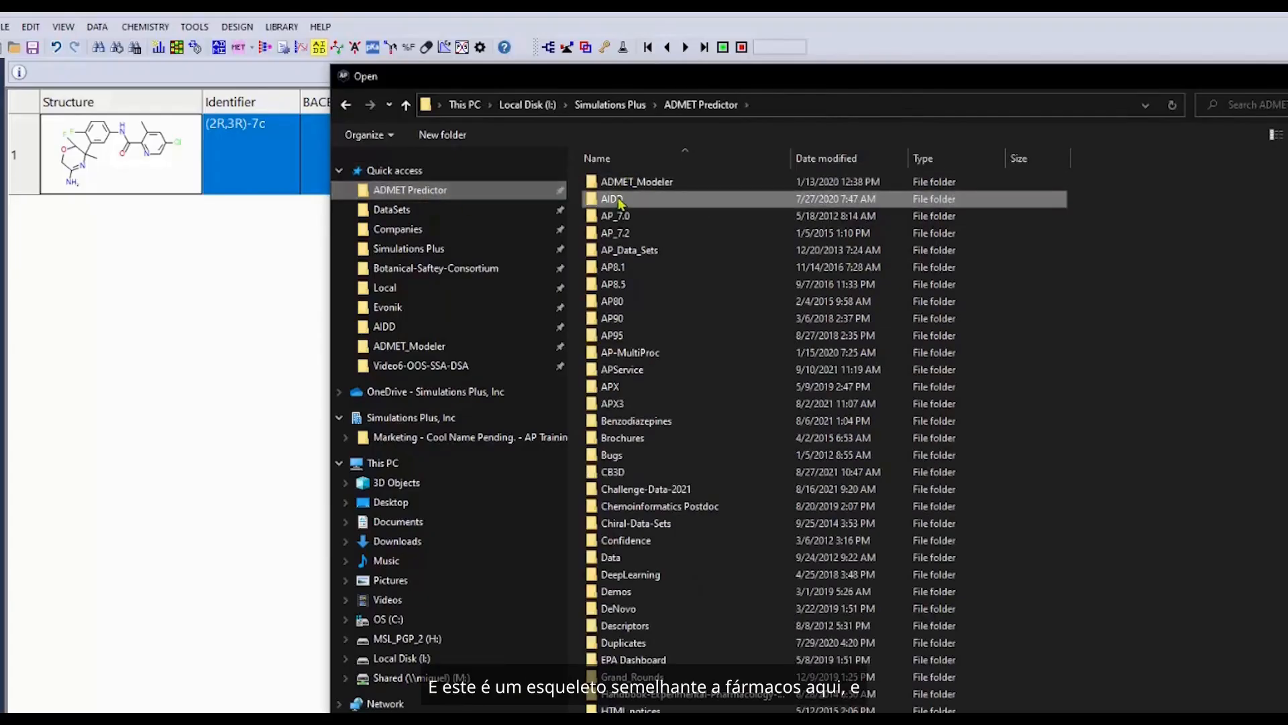
double_click(614, 198)
double_click(620, 182)
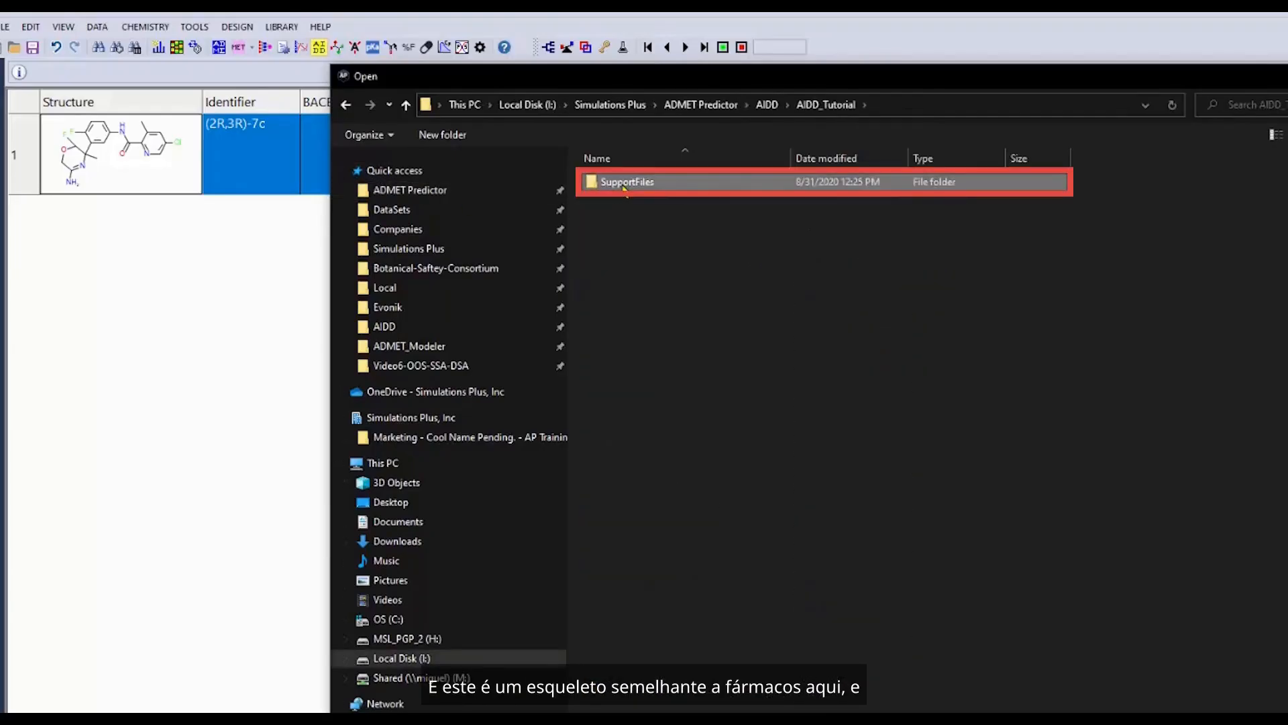
double_click(624, 184)
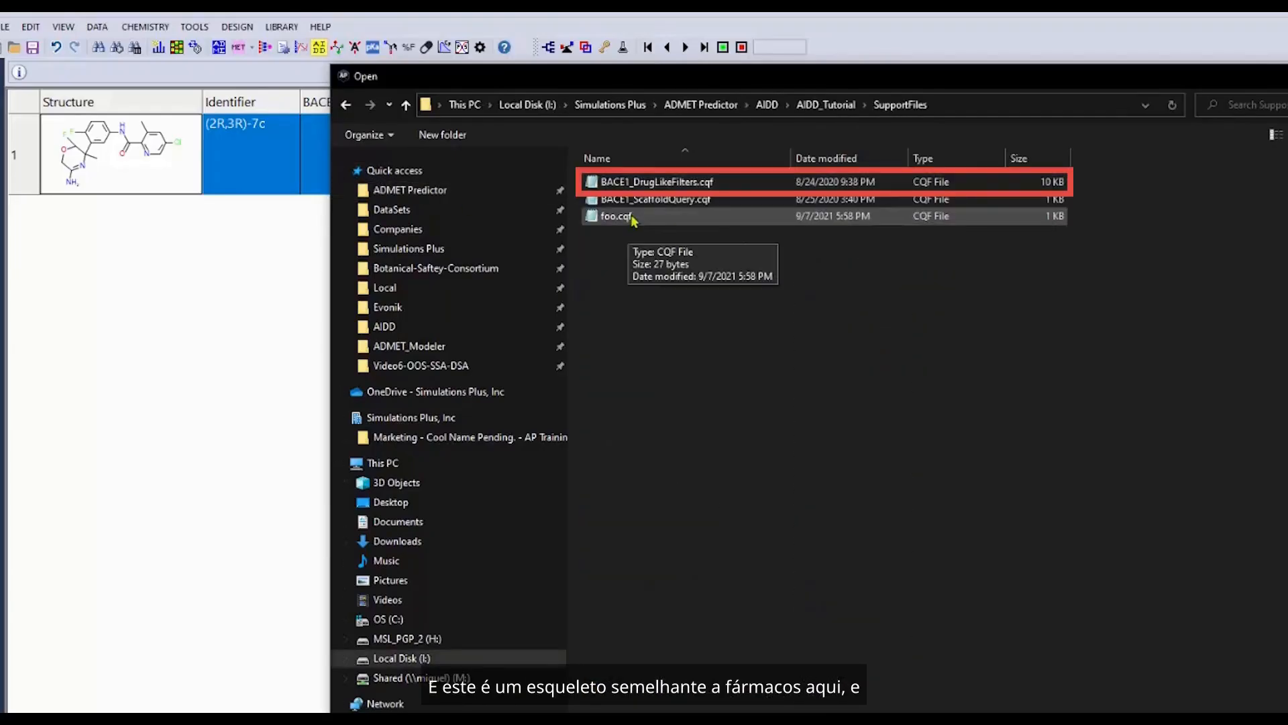
double_click(641, 183)
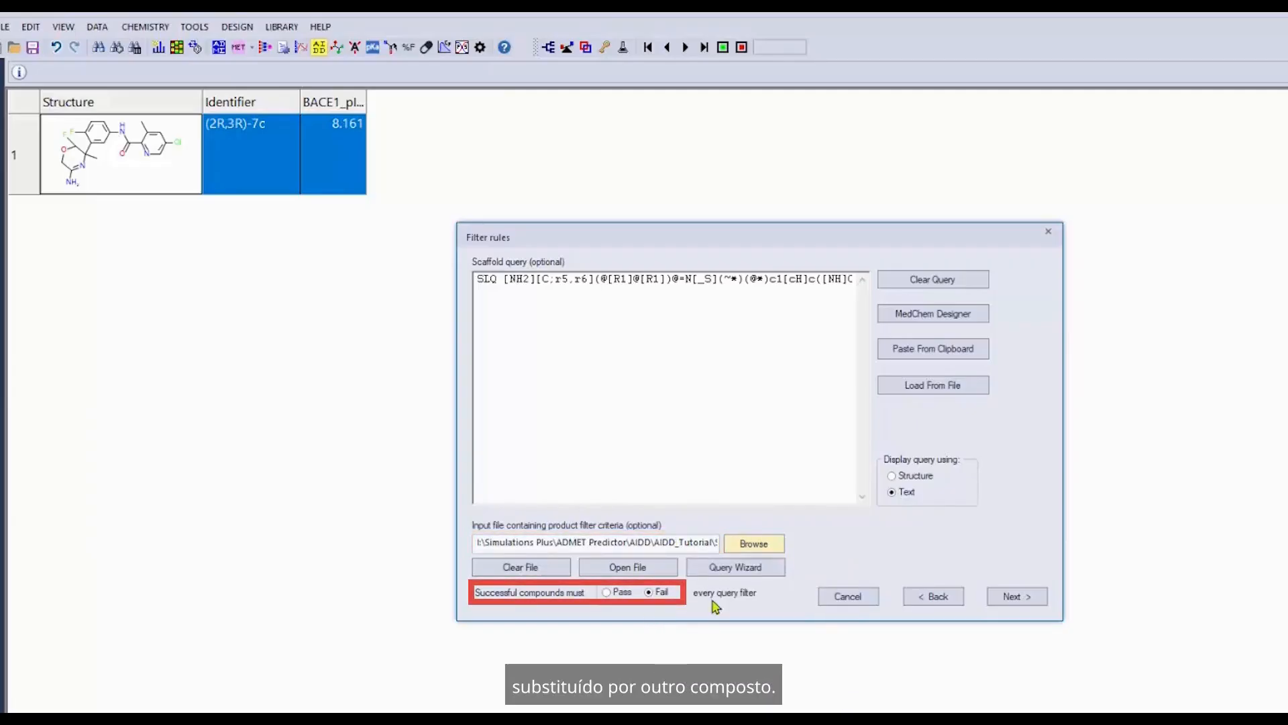
click(1000, 597)
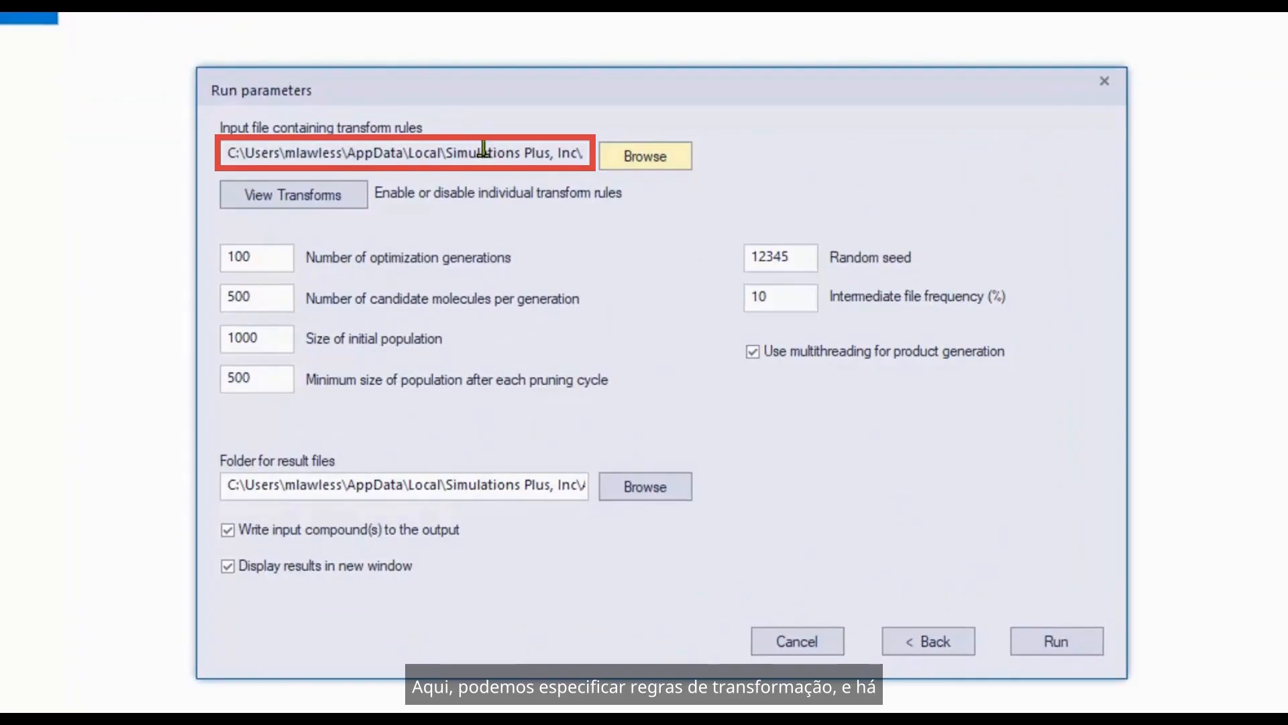
Disable the transform rules listed in BACE1_disabledTransforms.txt by loading that file from the AIDD_Tutorial SupportFiles folder.
mouse_move(481, 149)
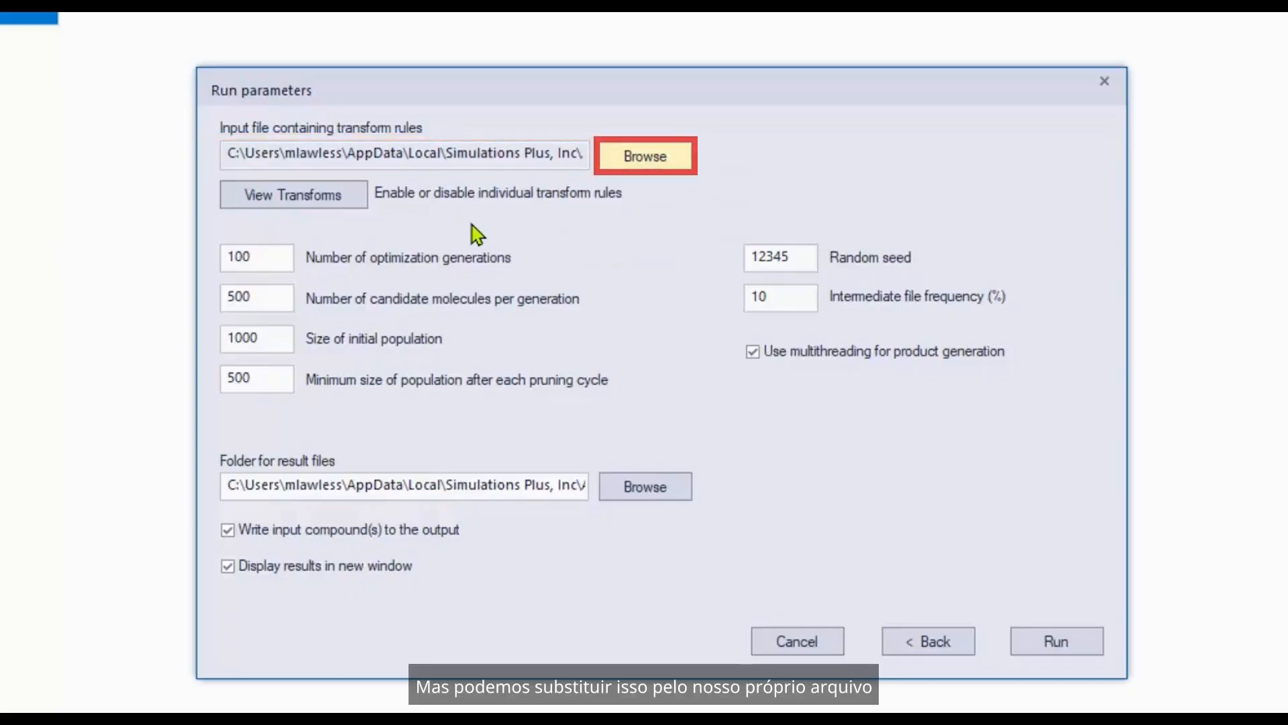
click(326, 202)
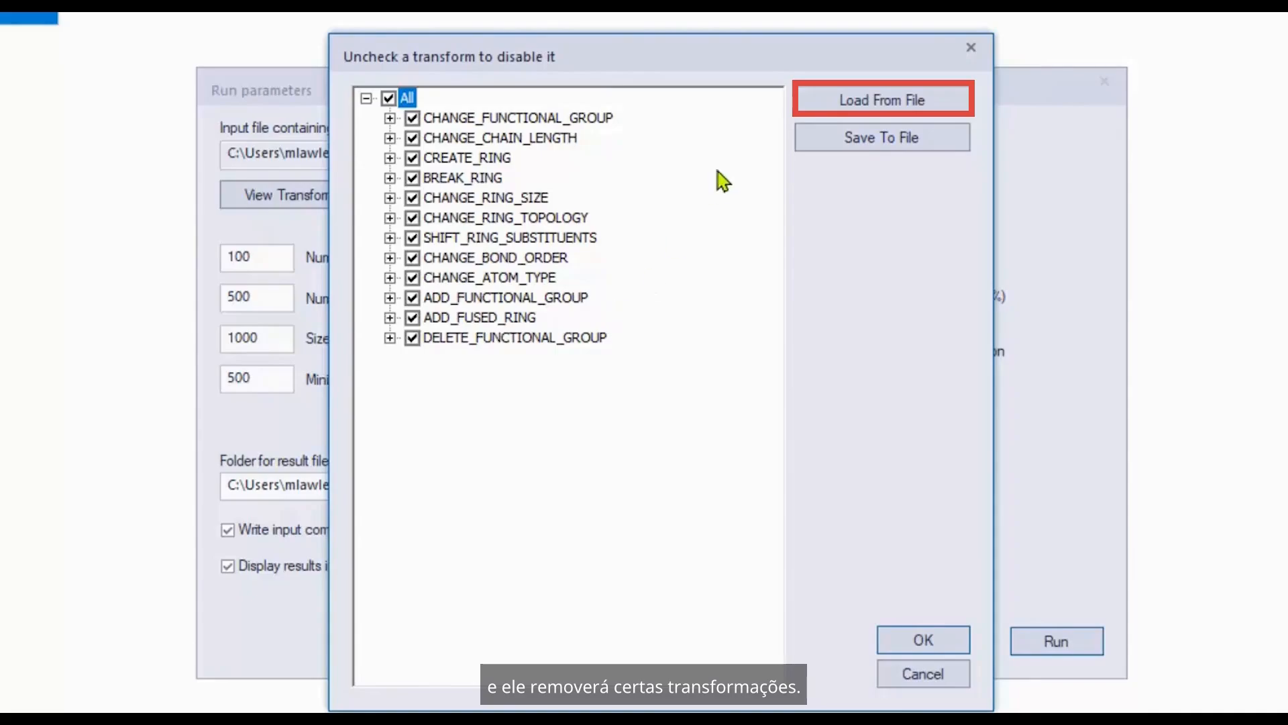
click(899, 107)
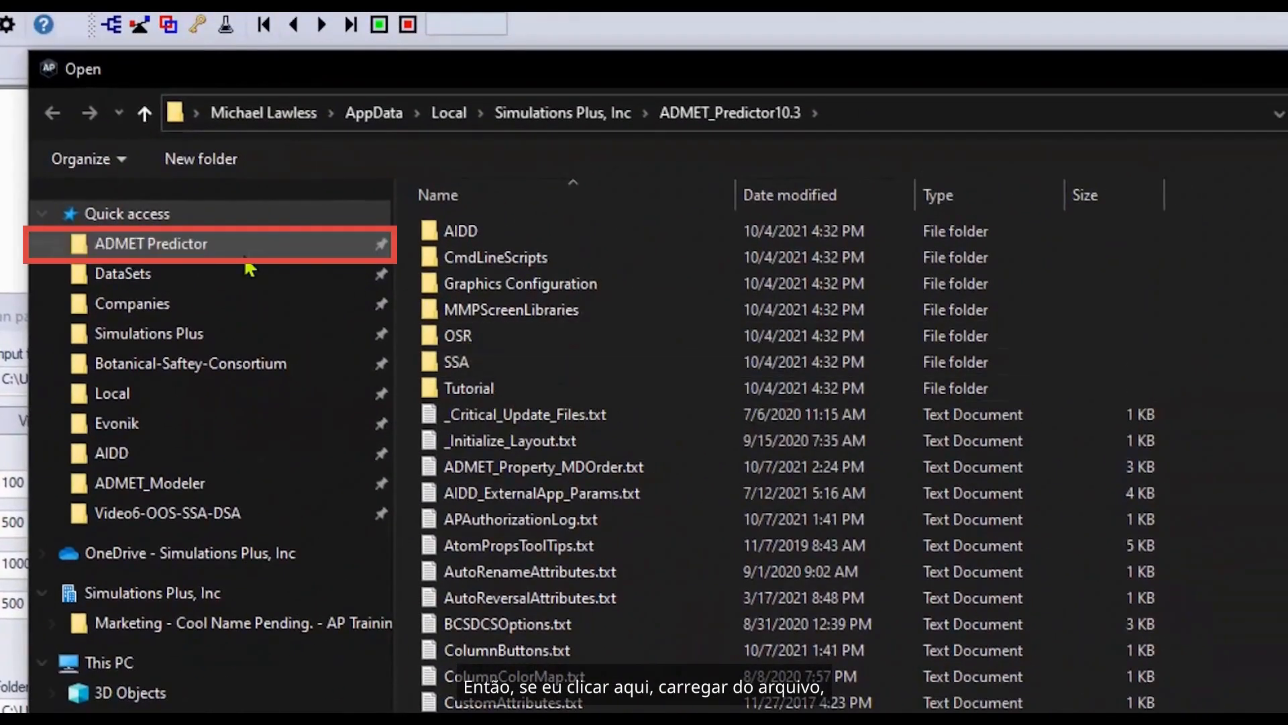
click(248, 251)
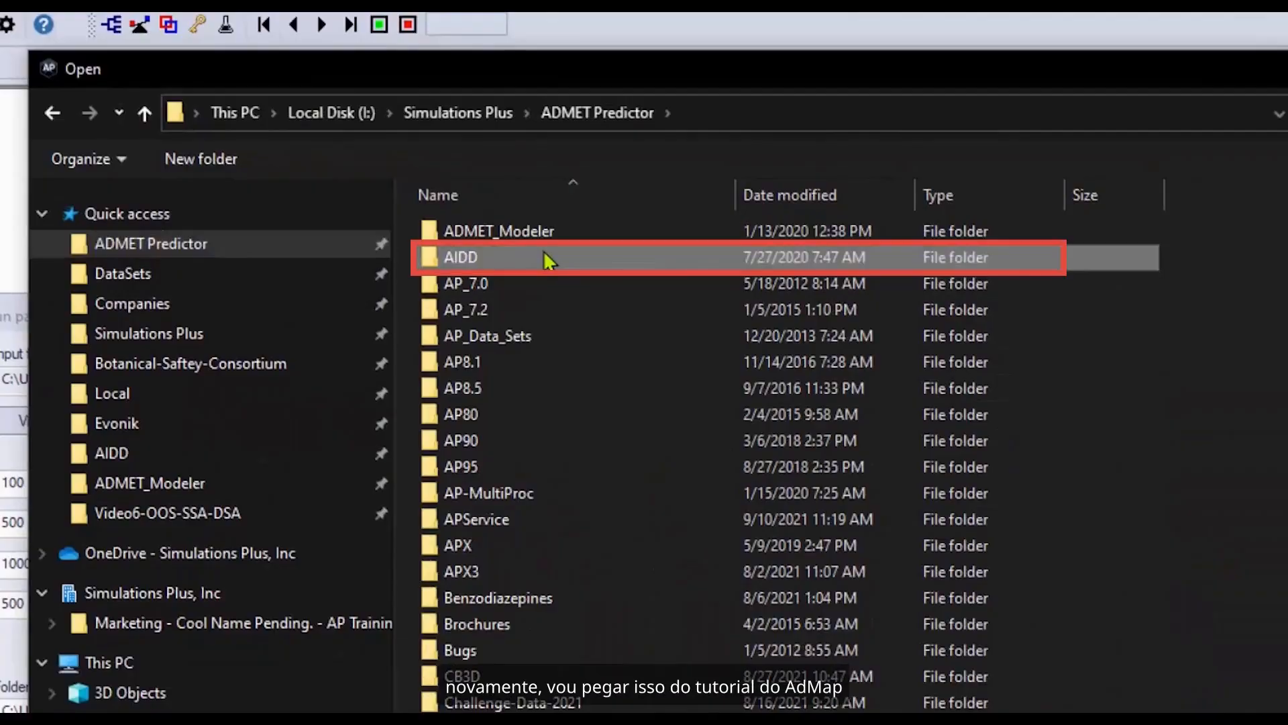
double_click(552, 257)
click(550, 232)
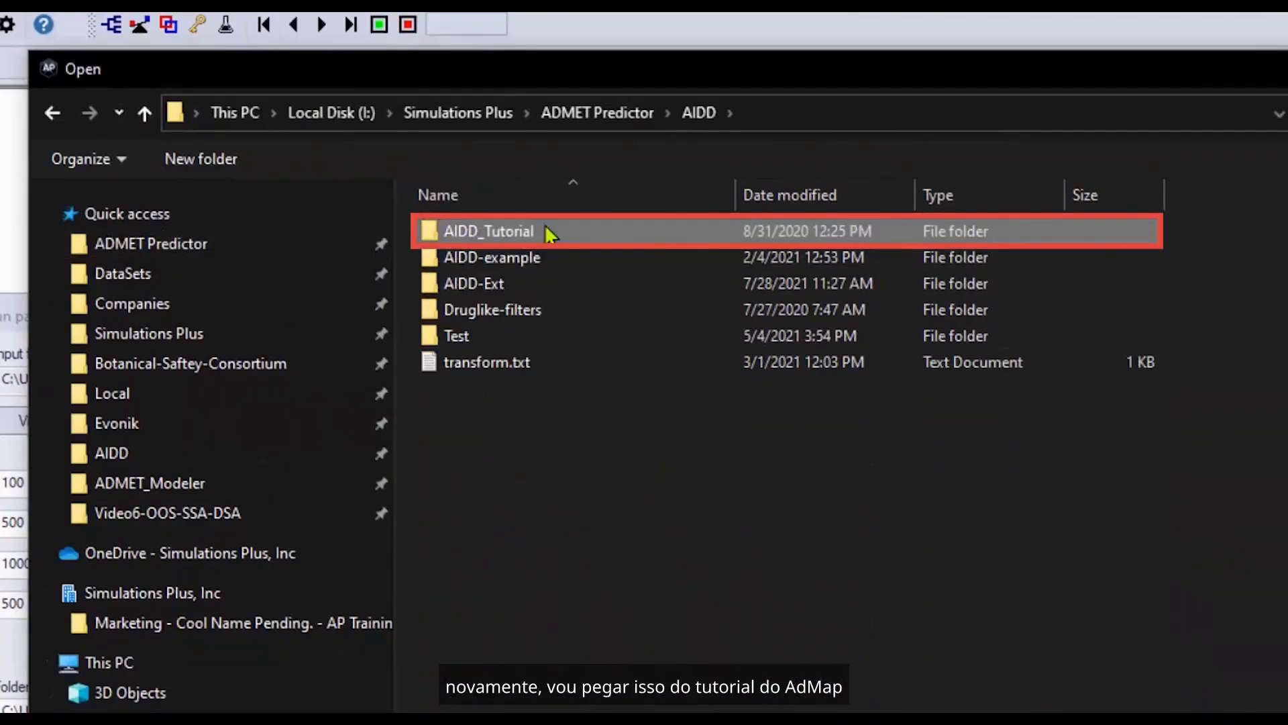
double_click(551, 232)
double_click(552, 232)
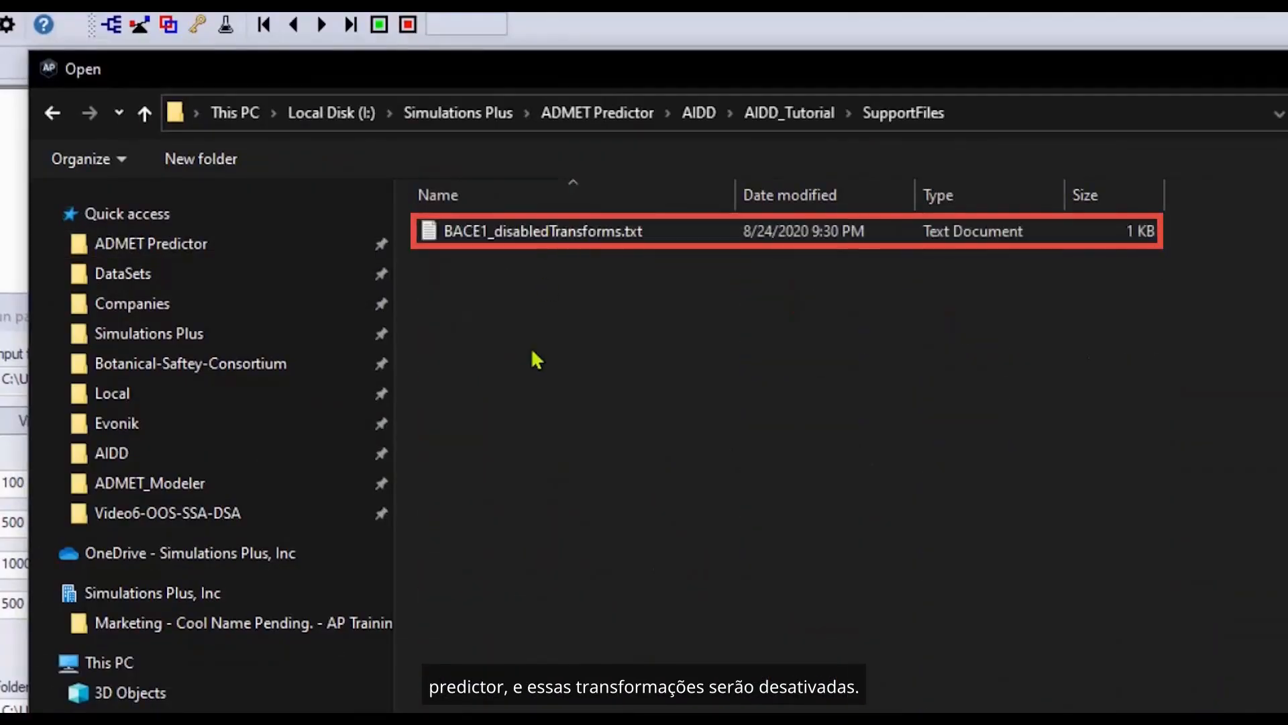
click(547, 236)
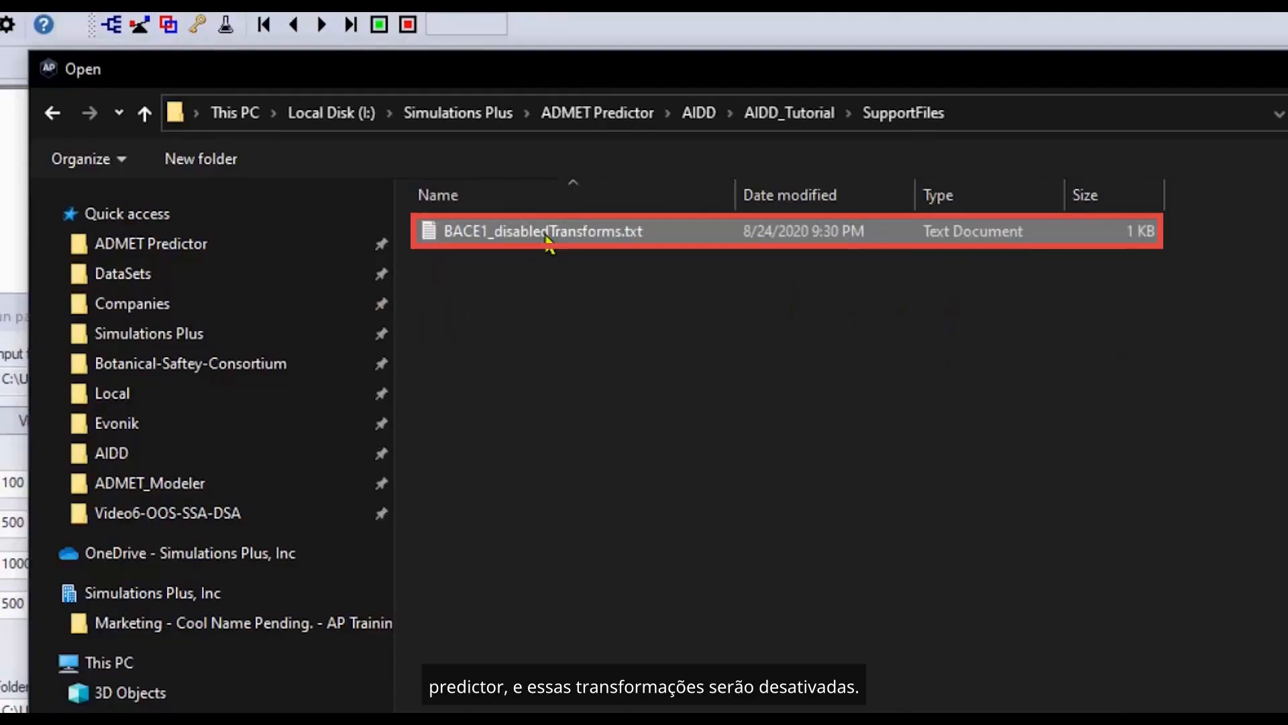
double_click(547, 236)
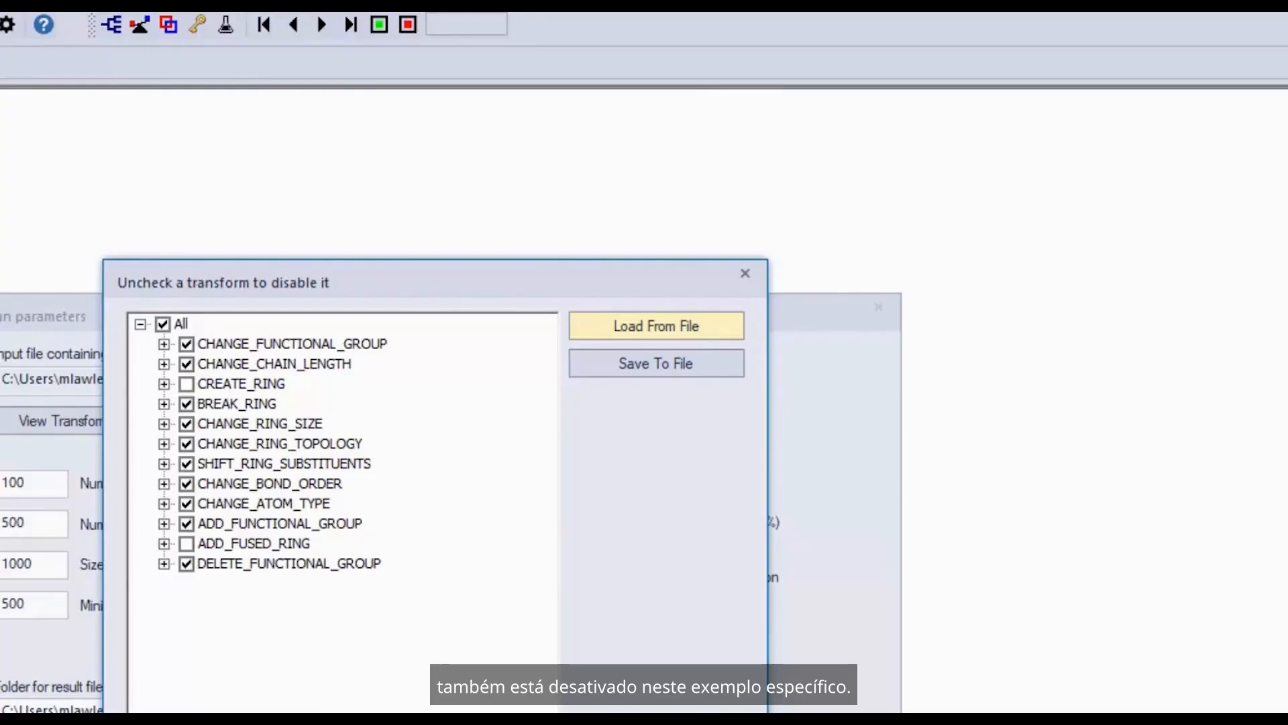
click(657, 711)
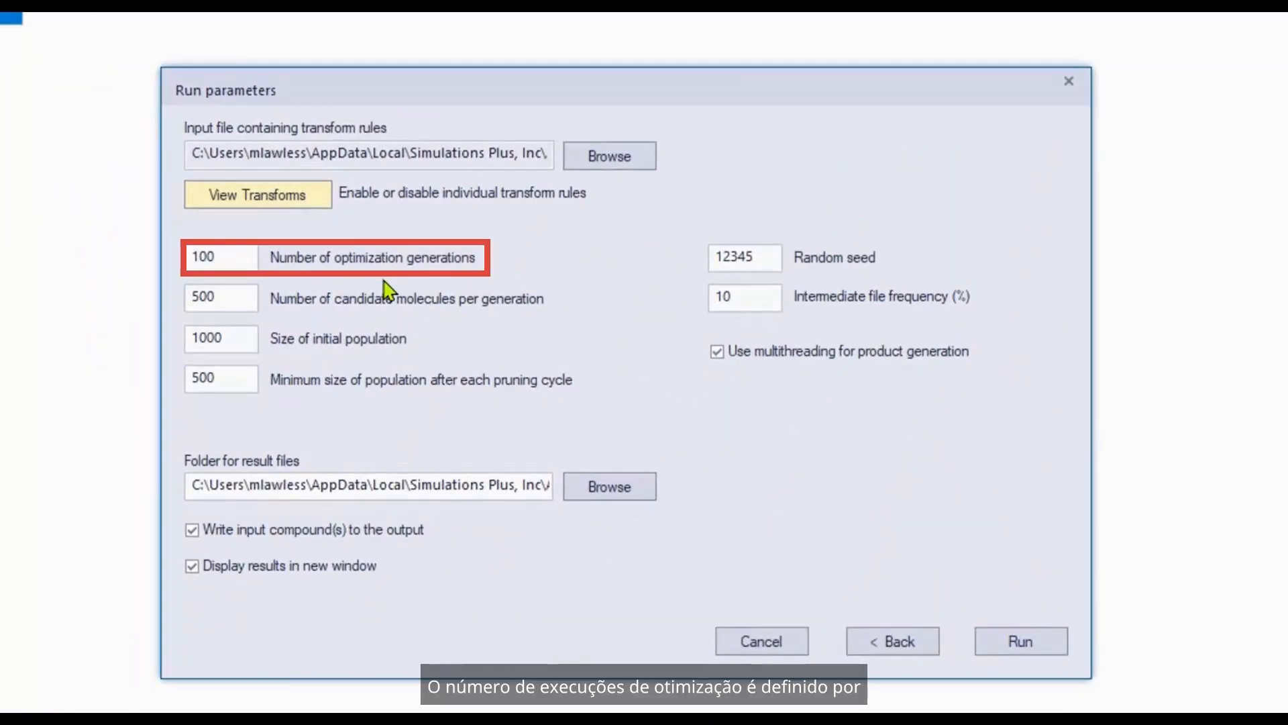
Set the number of optimization generations to 5.
click(234, 259)
drag(235, 259, 164, 259)
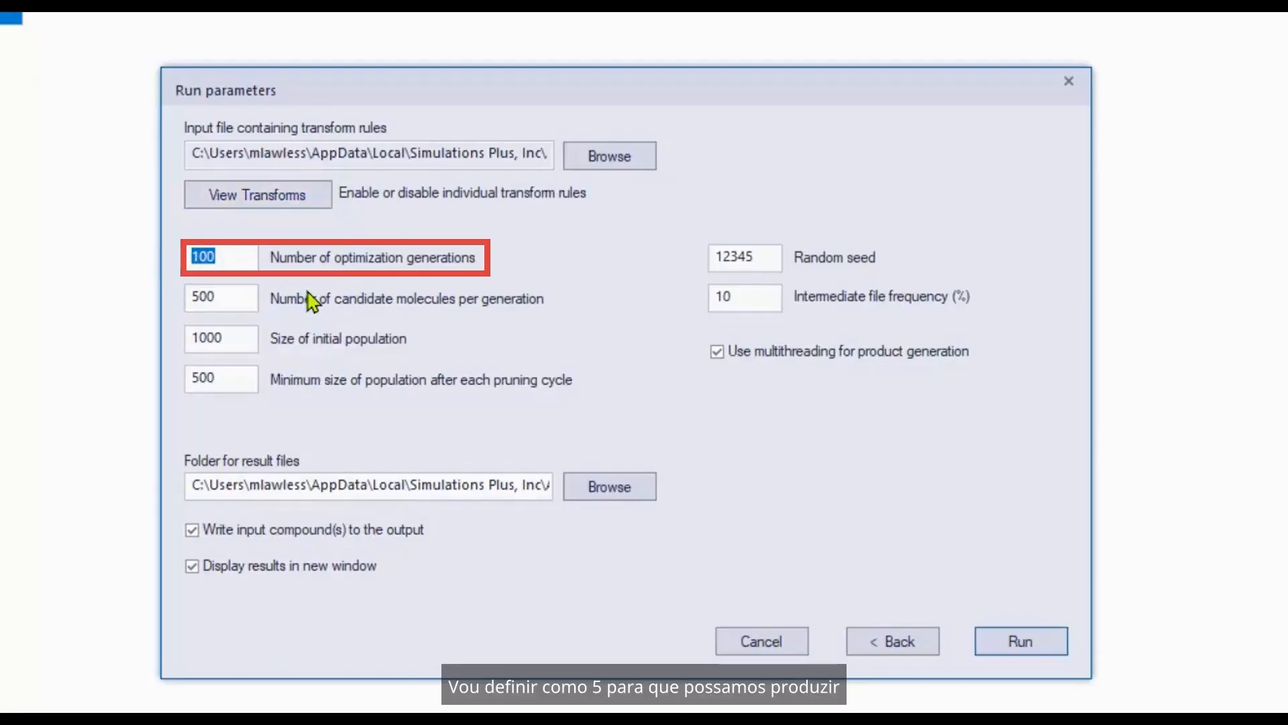
text(5)
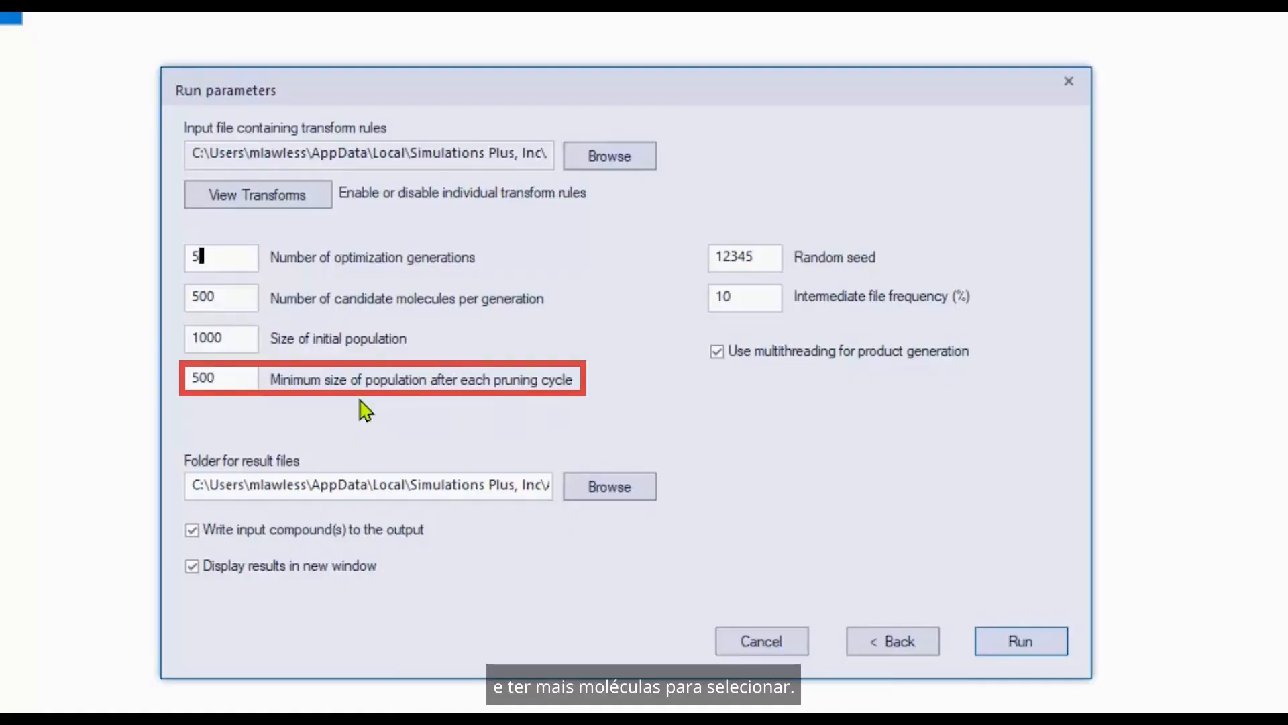
Create a folder named AIDD-1 in Training Videos\AIDD and set it as the folder for result files.
mouse_move(740, 301)
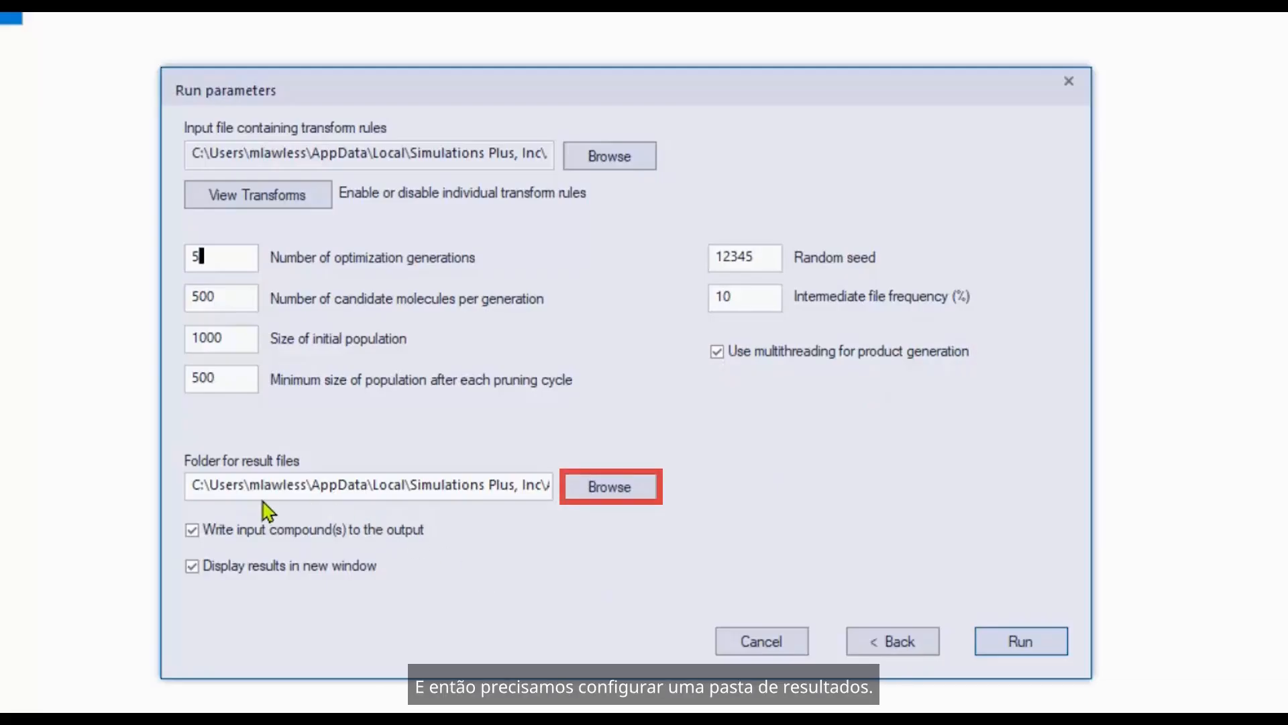
click(610, 489)
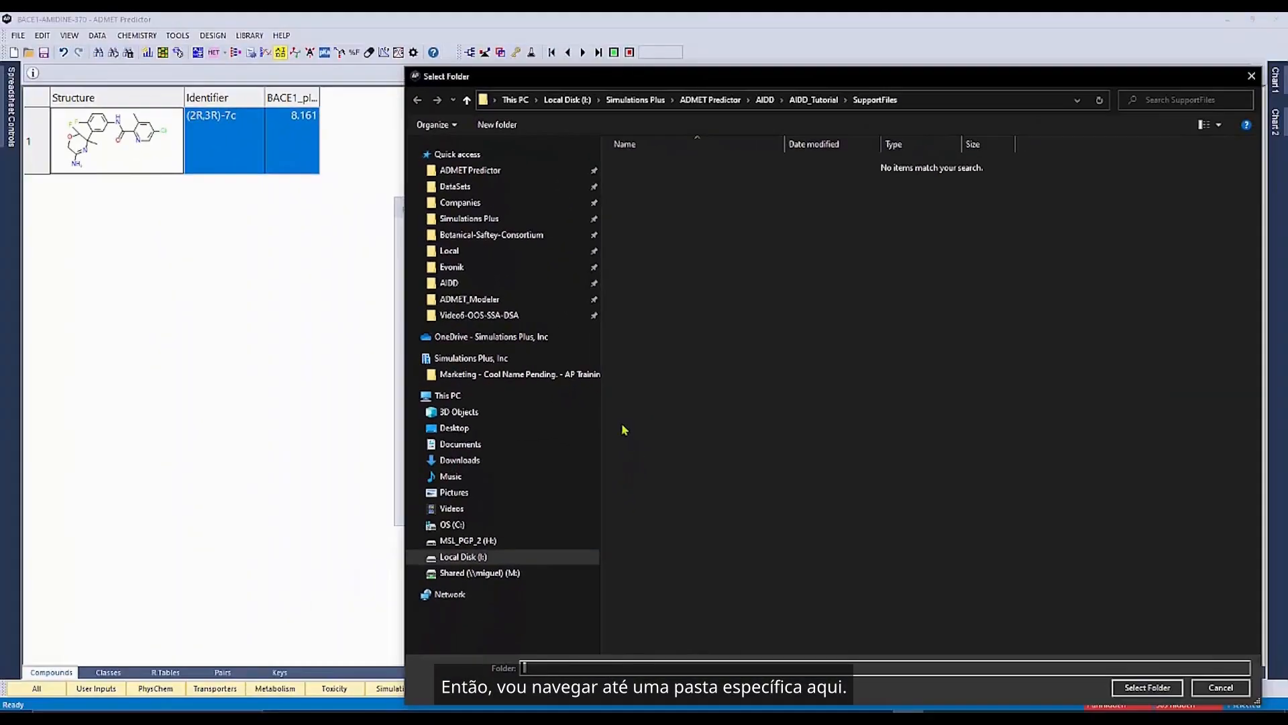
click(519, 317)
click(629, 99)
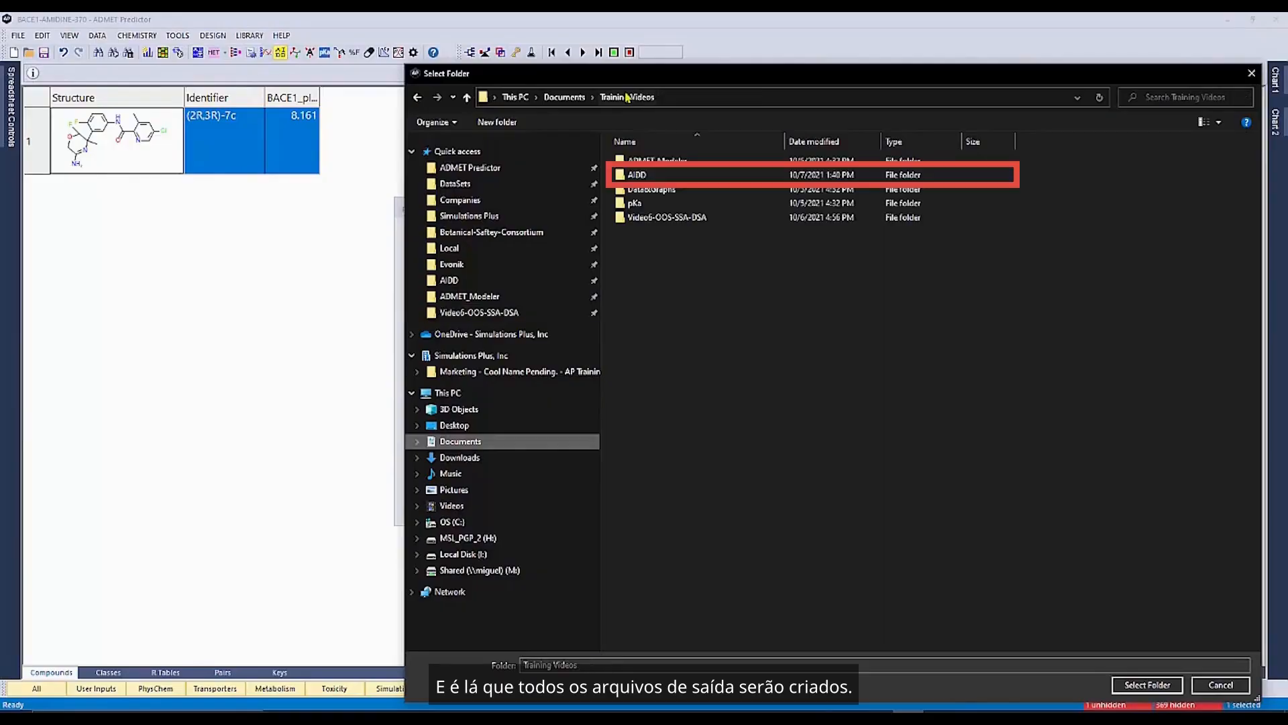
double_click(637, 175)
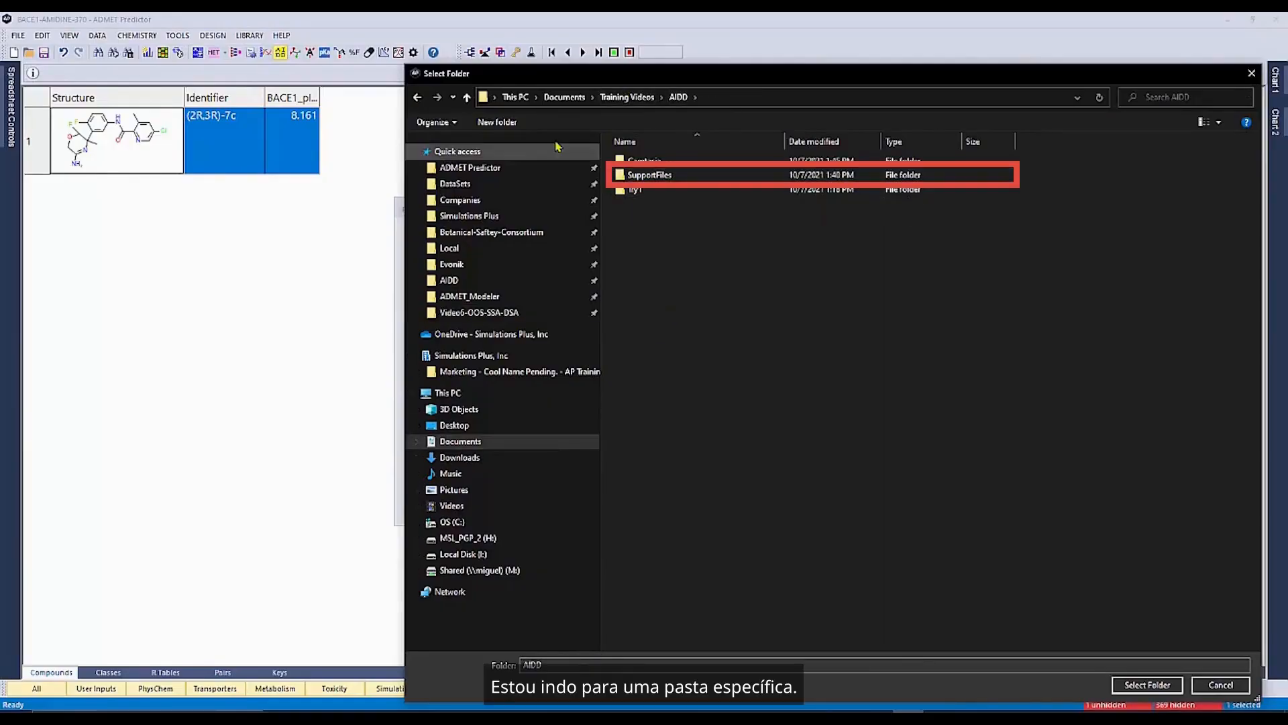
click(497, 122)
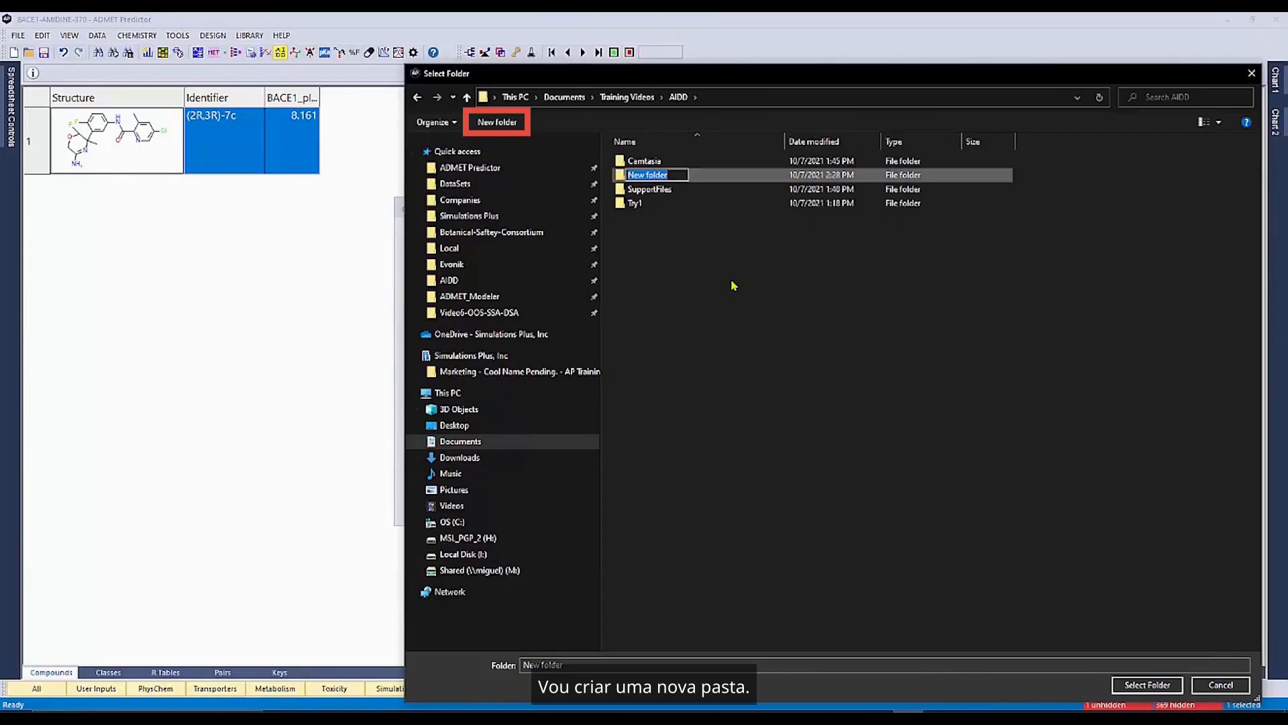
text(A)
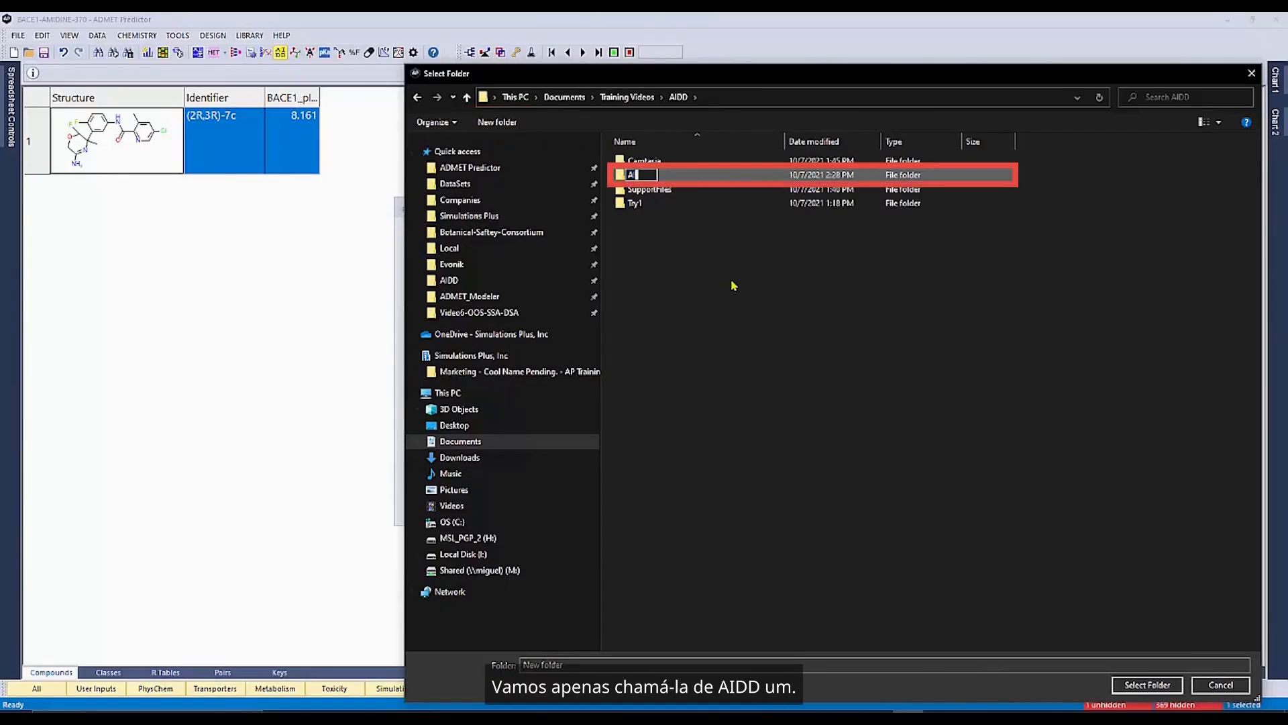
text(IDD)
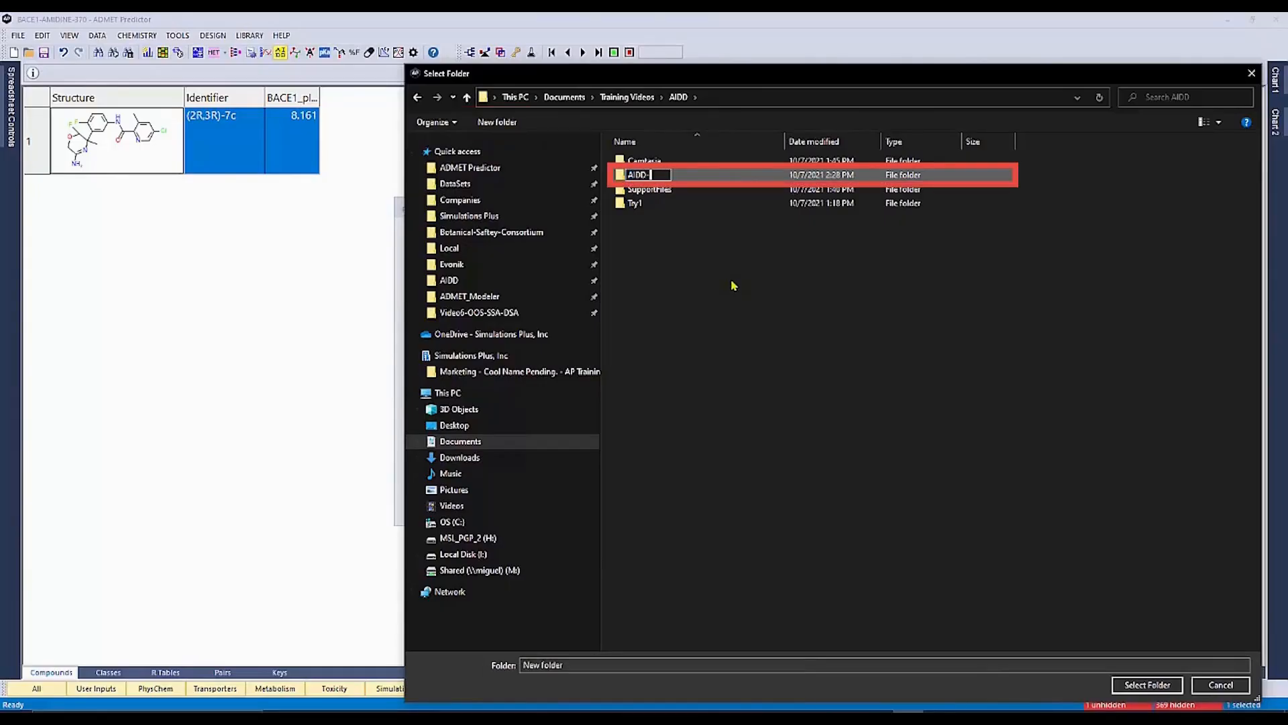
text(-1)
key(Return)
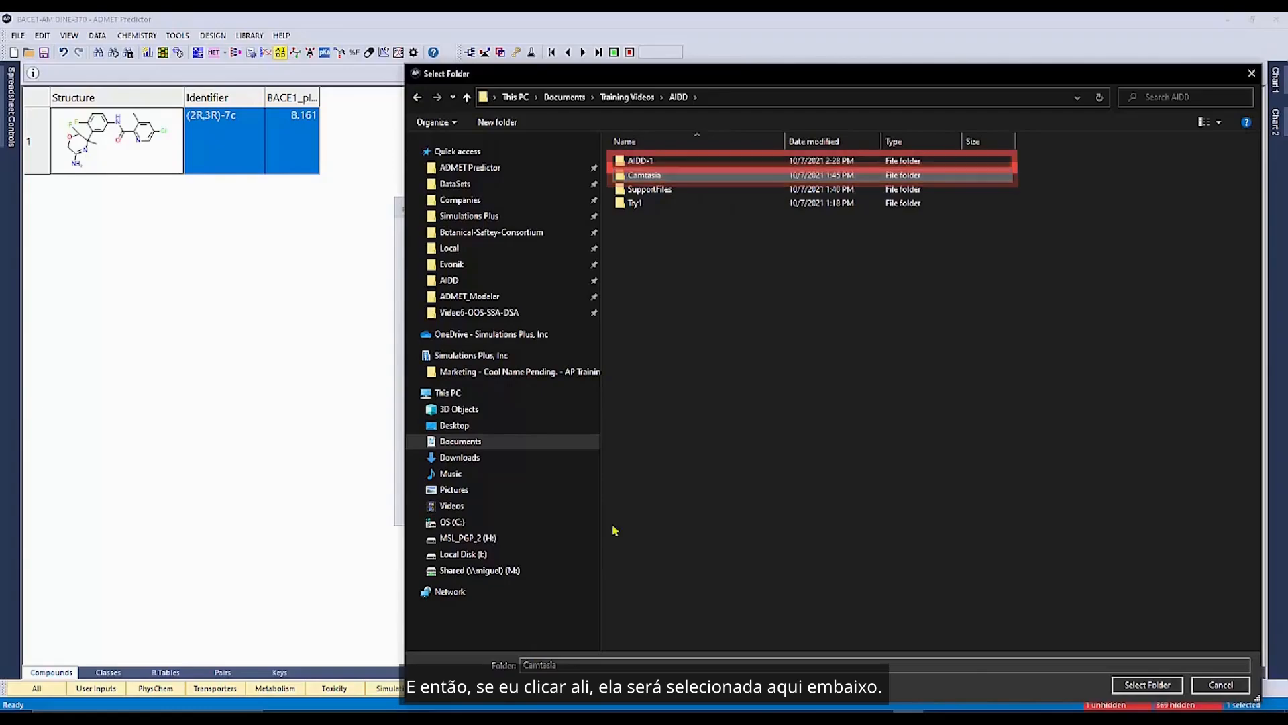
click(661, 162)
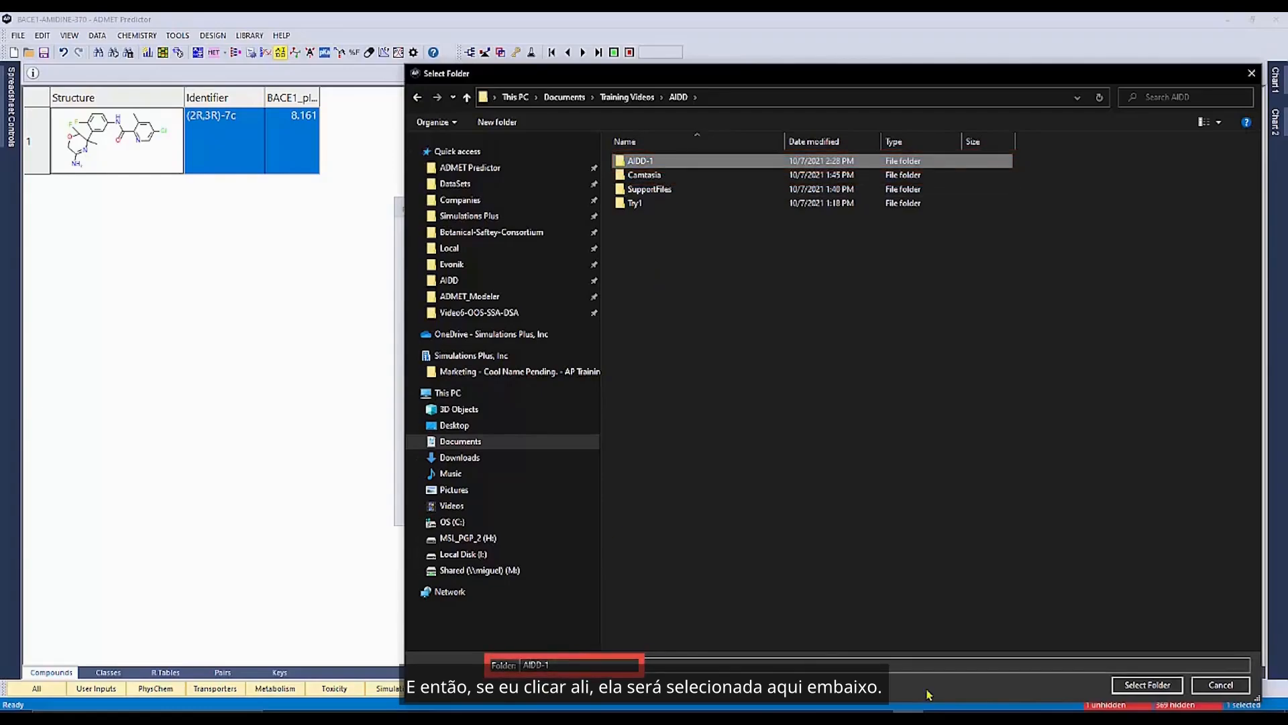
click(1152, 686)
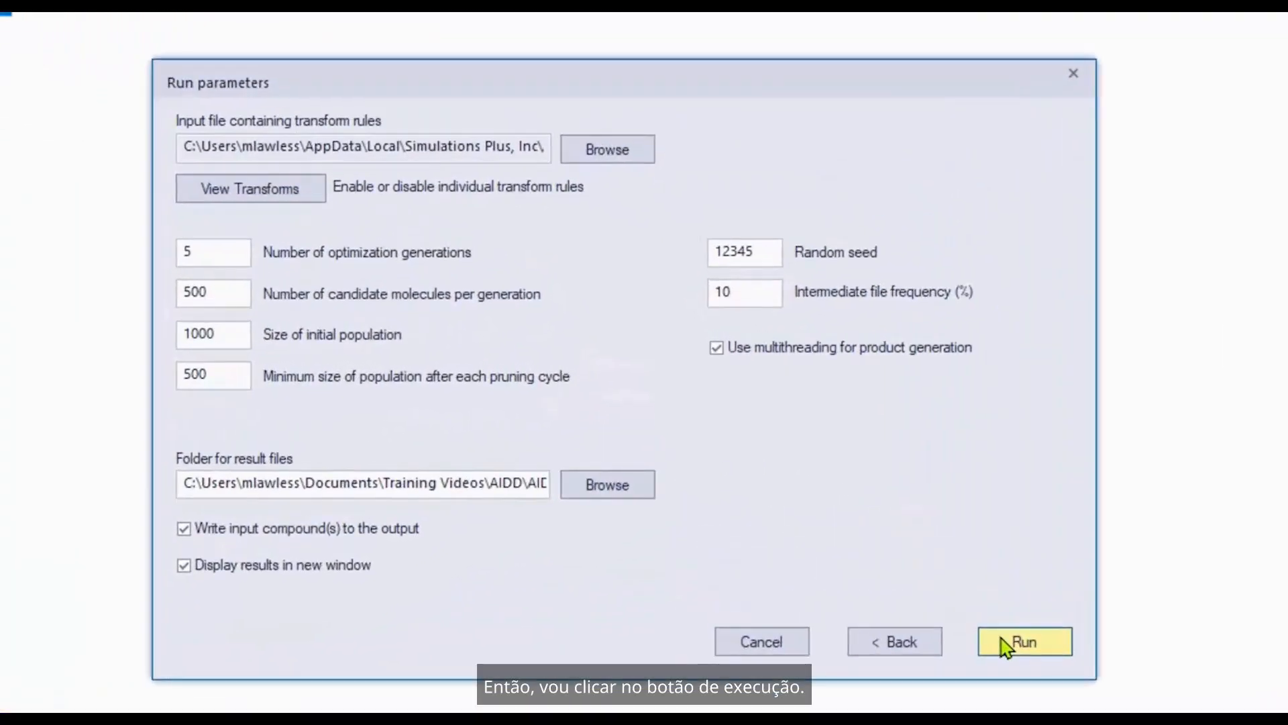
Run the AIDD optimization and dock the floating Chart 2 out of the way in the new results window.
click(1006, 644)
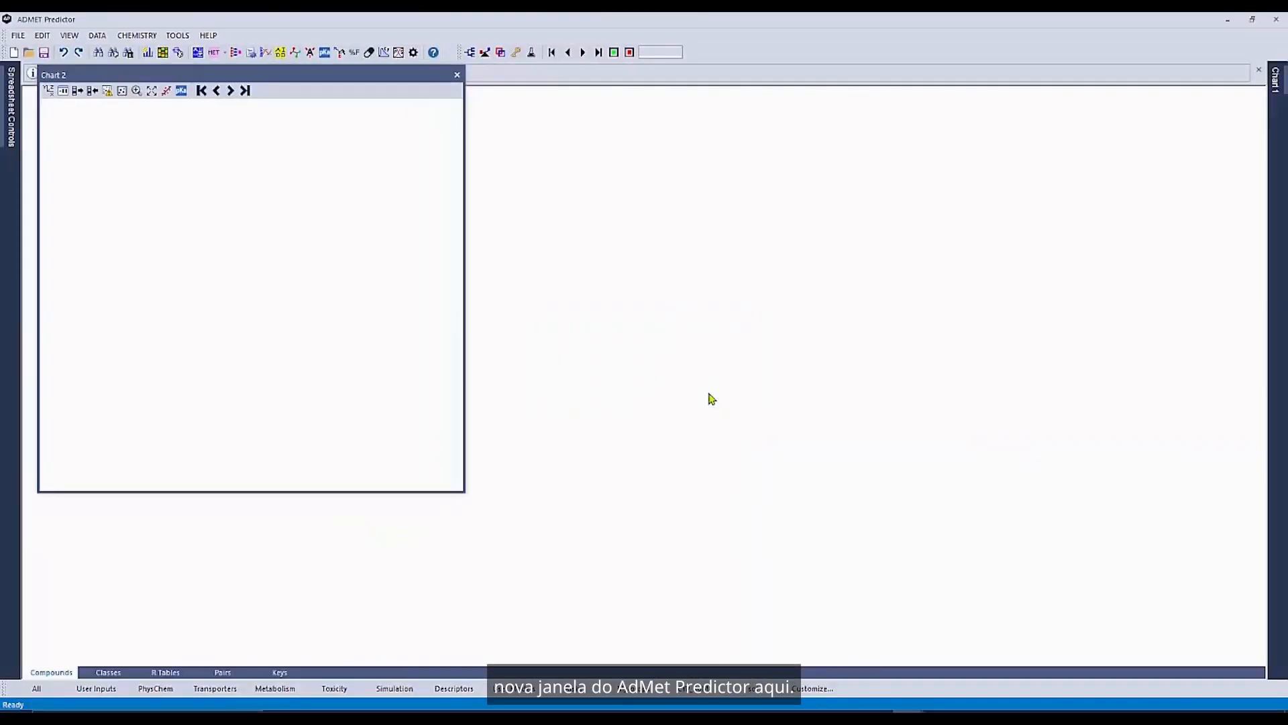
double_click(388, 78)
click(1230, 92)
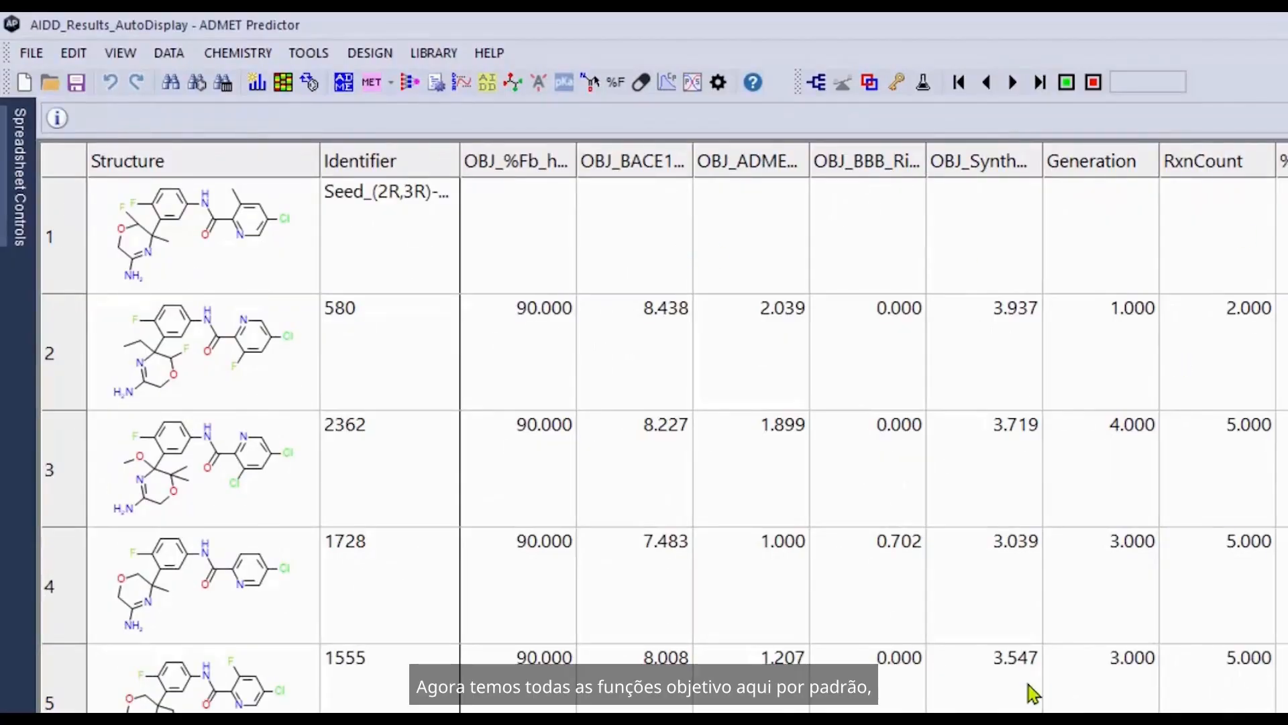
Resize the columns of the results spreadsheet to fit all cell data.
click(121, 55)
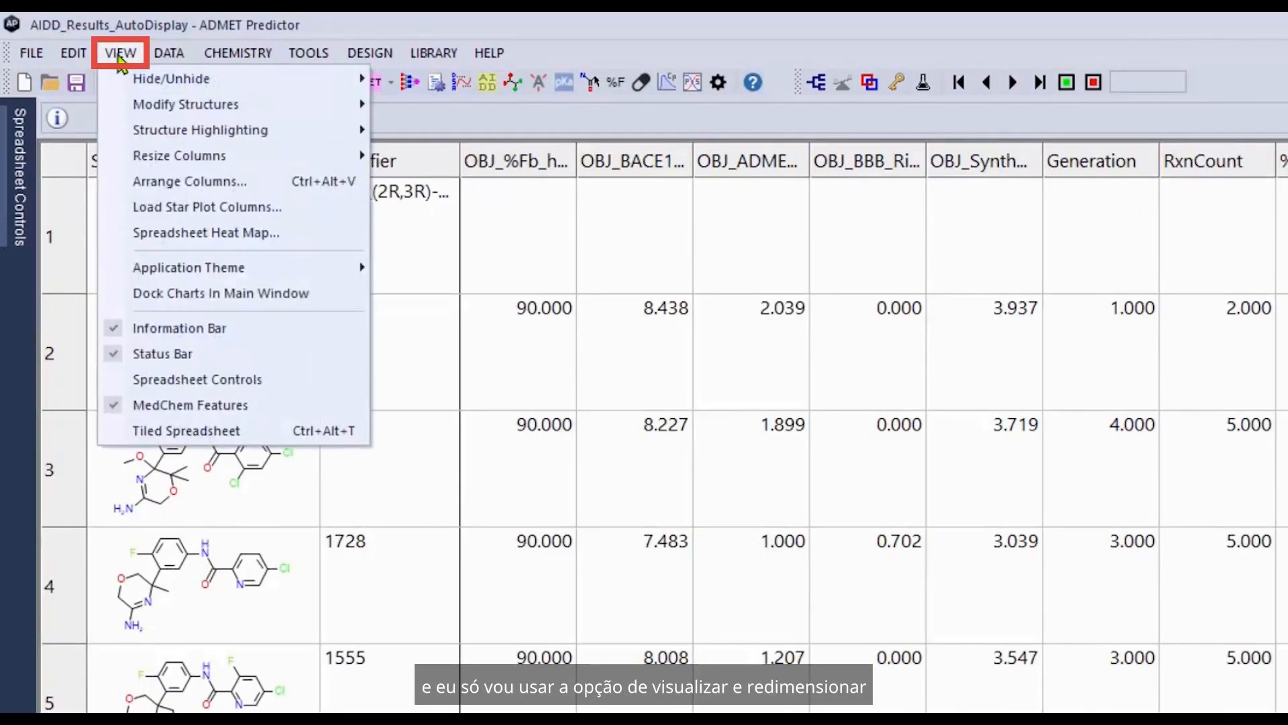
mouse_move(201, 156)
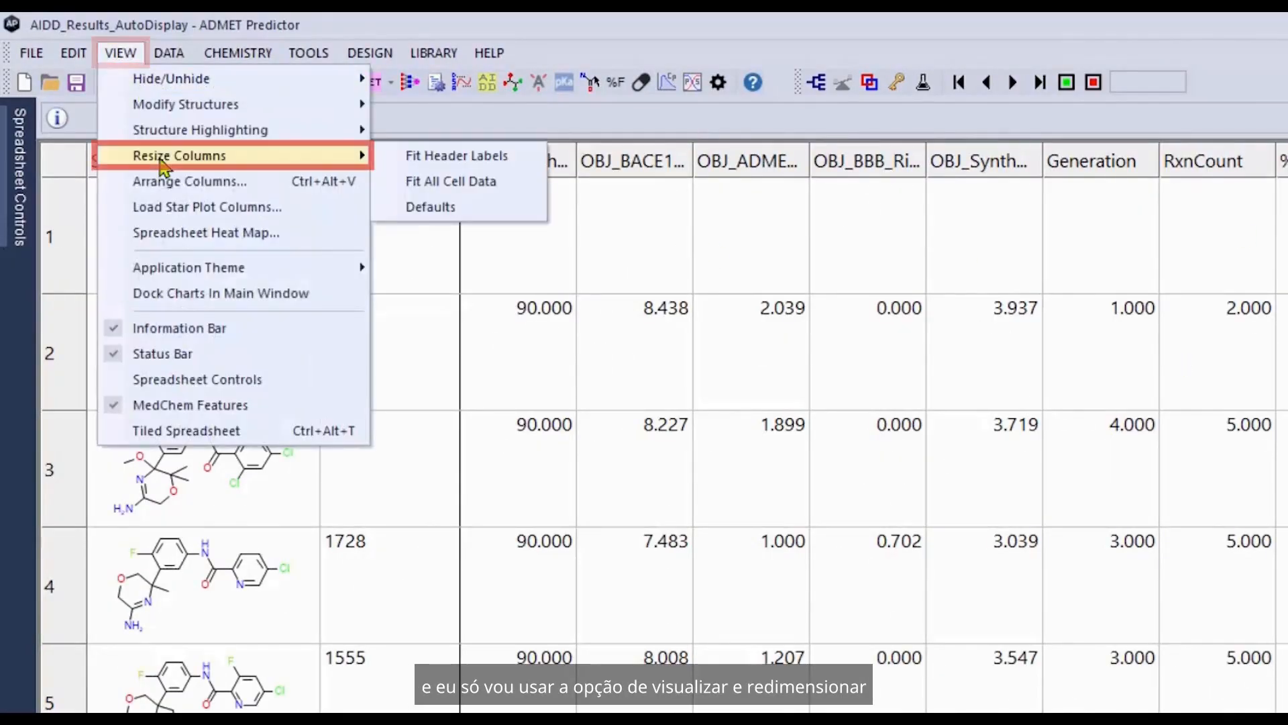
click(444, 183)
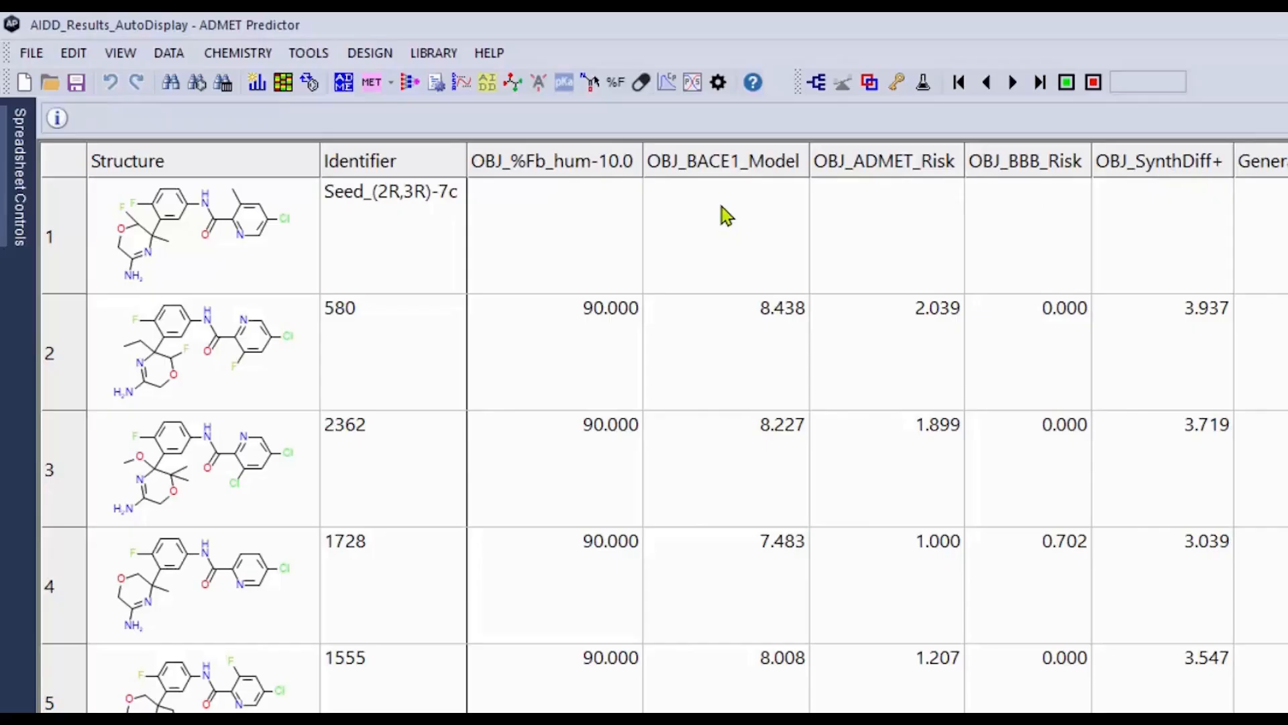
Sort the results by OBJ_BACE1_Model in ascending order to inspect compound 1725, and re-sort them in descending order.
click(728, 176)
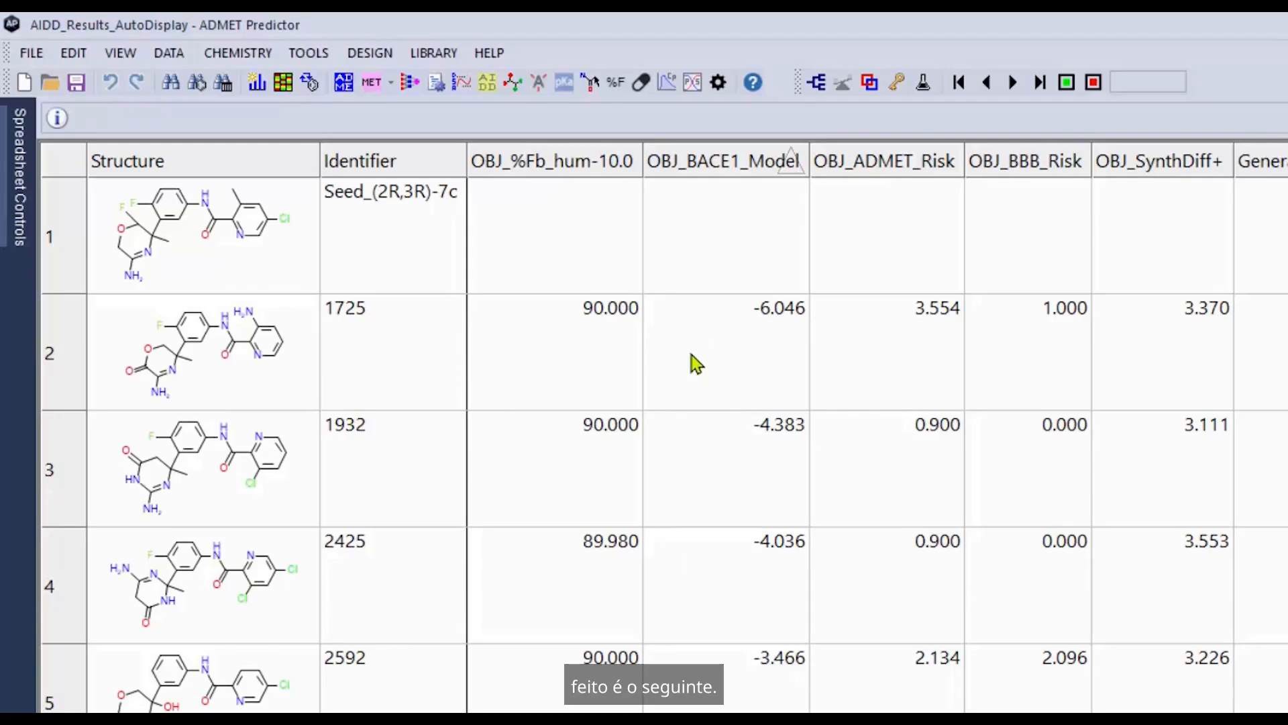
click(259, 387)
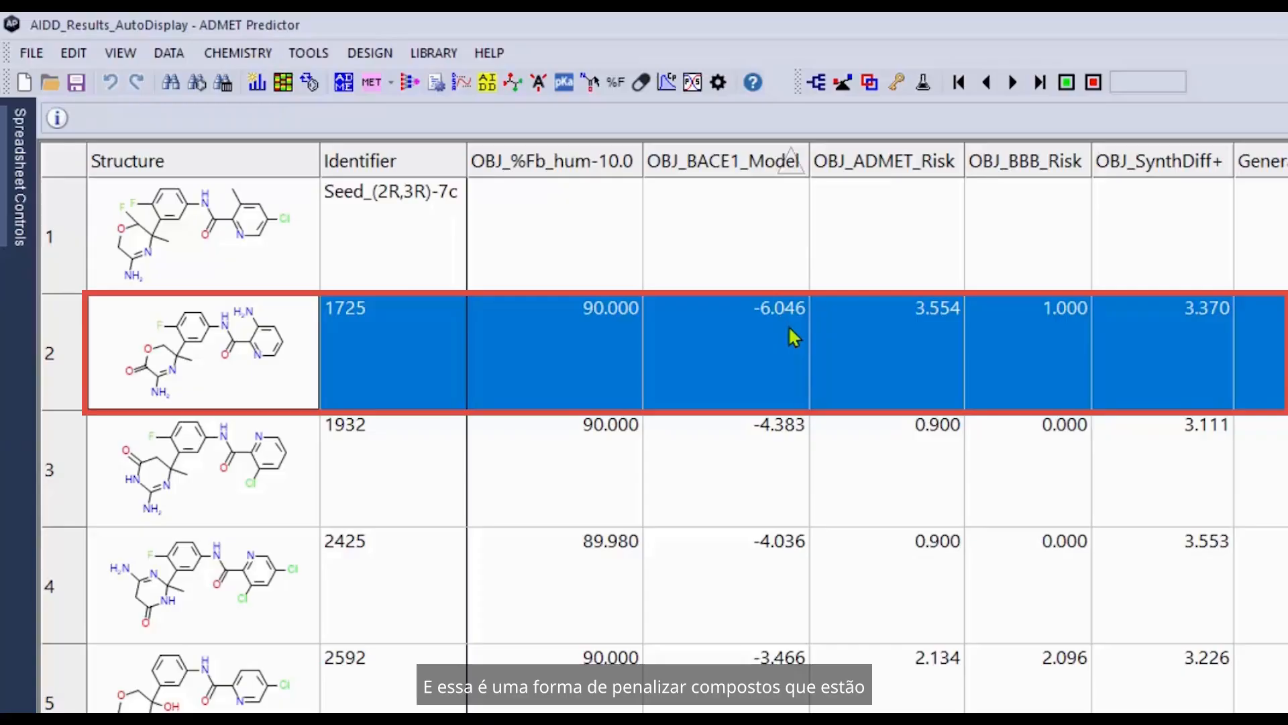
click(759, 169)
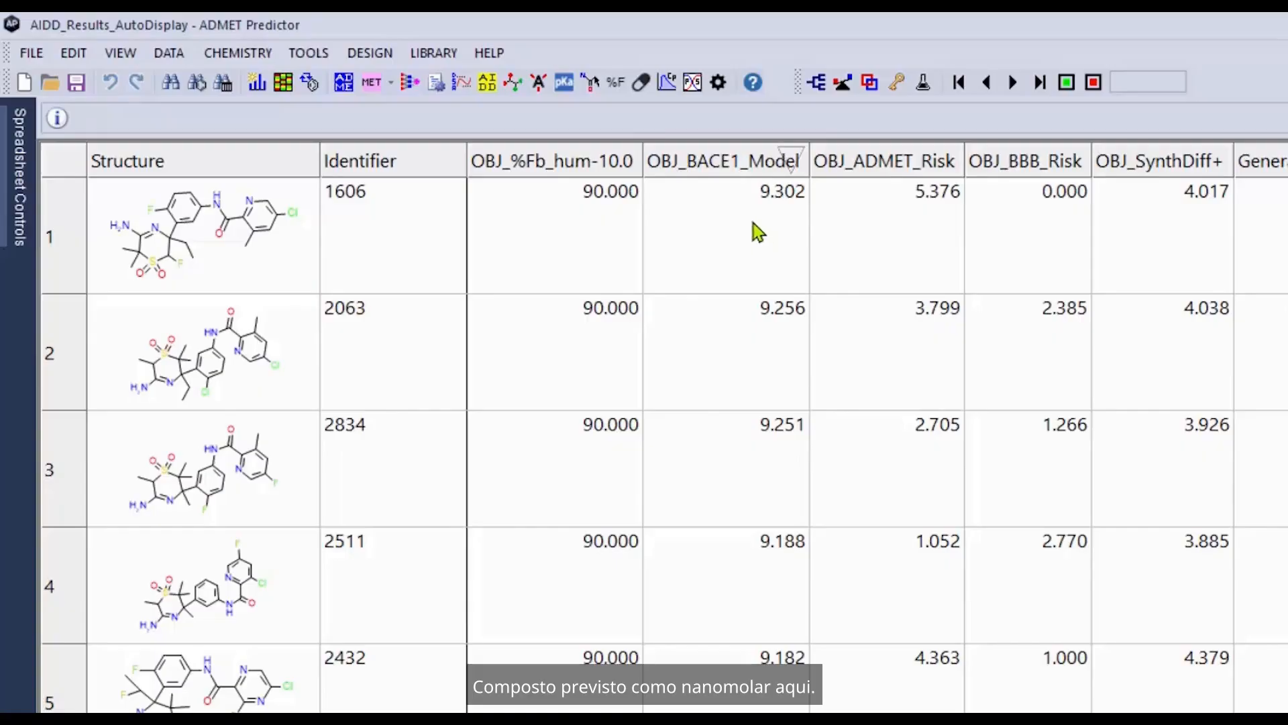
Restore the original row order by clearing the OBJ_BACE1_Model sort, and keep the Spreadsheet Controls pinned open.
click(738, 166)
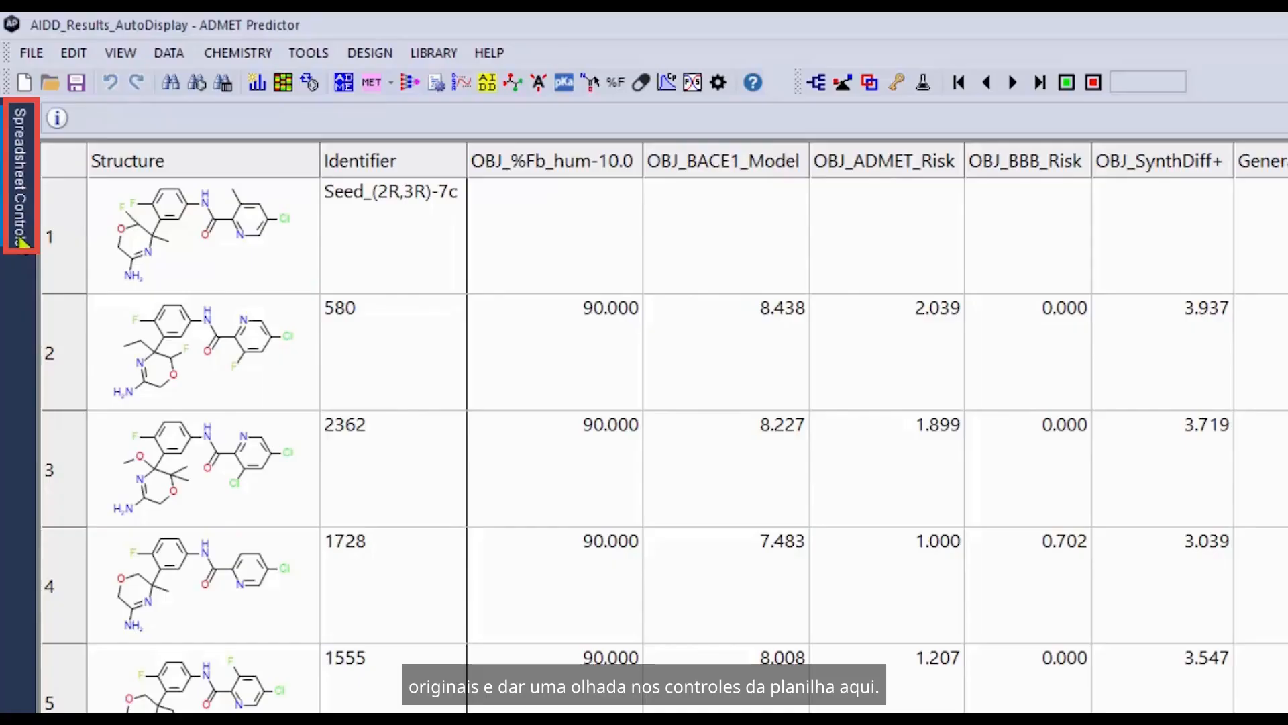
mouse_move(20, 236)
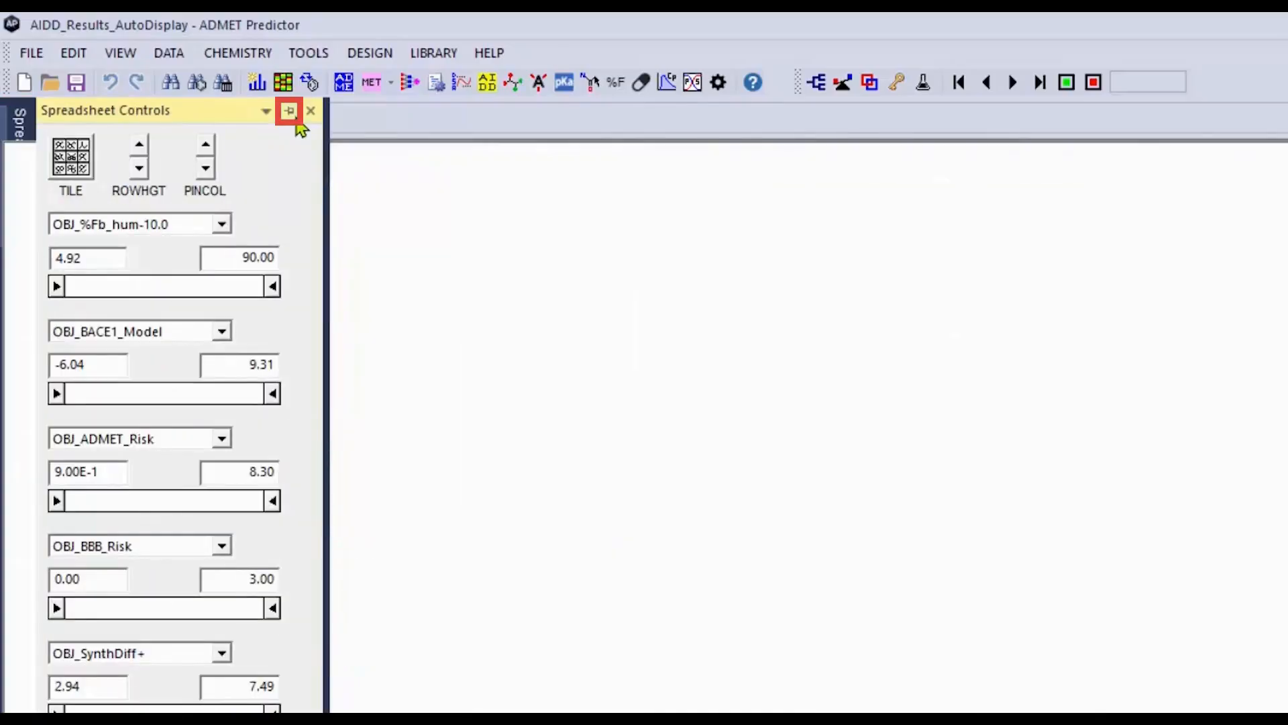
click(296, 121)
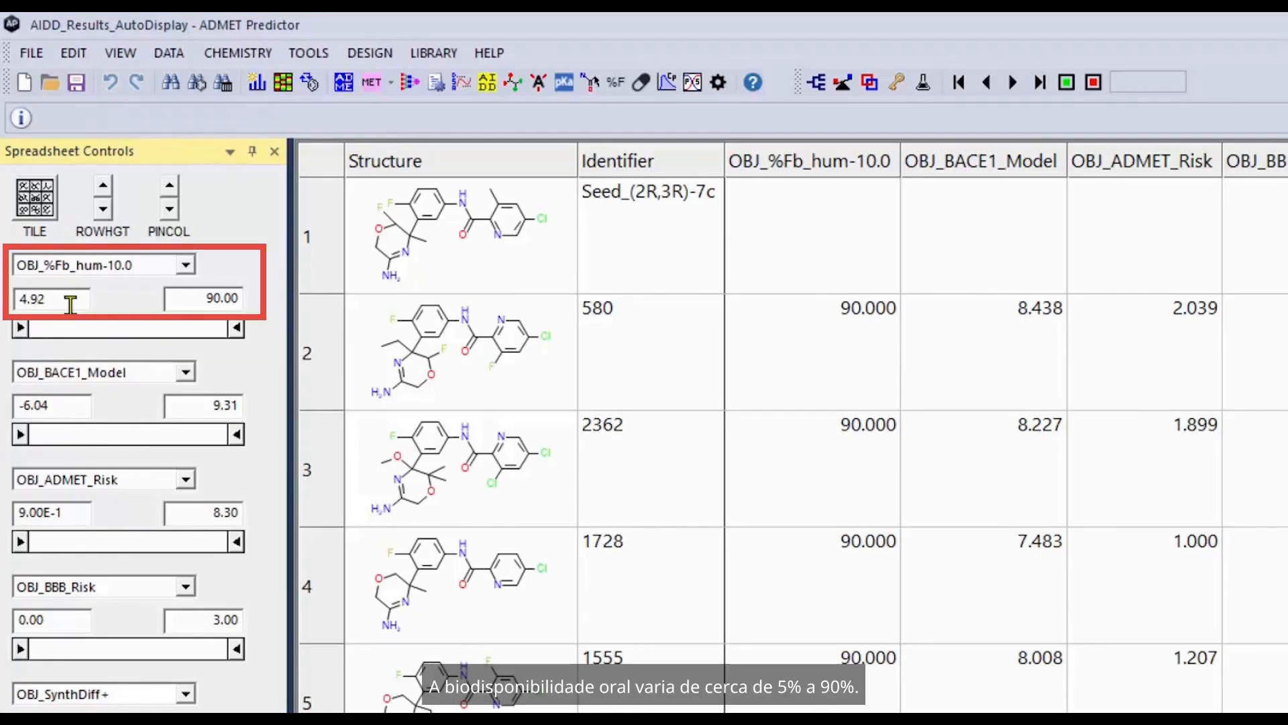
Filter the results to a minimum OBJ_%Fb_hum-10.0 of 75 and a minimum OBJ_BACE1_Model of 8.10.
drag(67, 300, 18, 301)
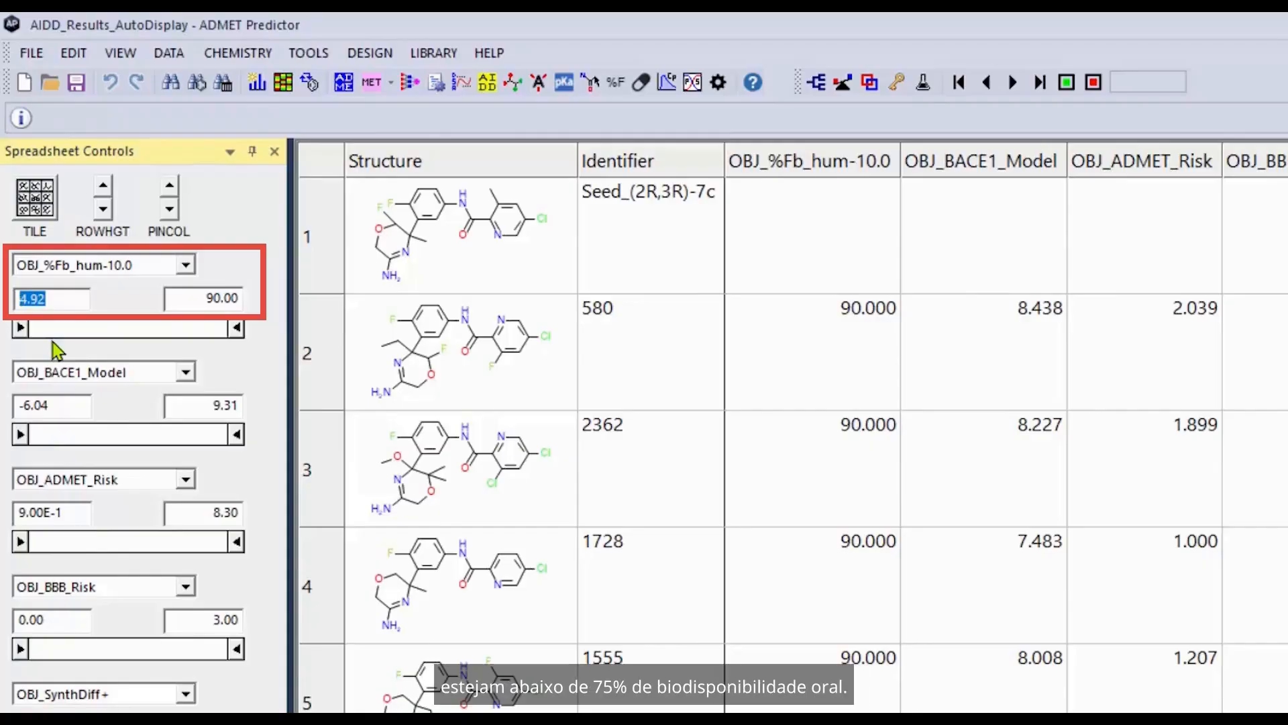
text(75)
key(Return)
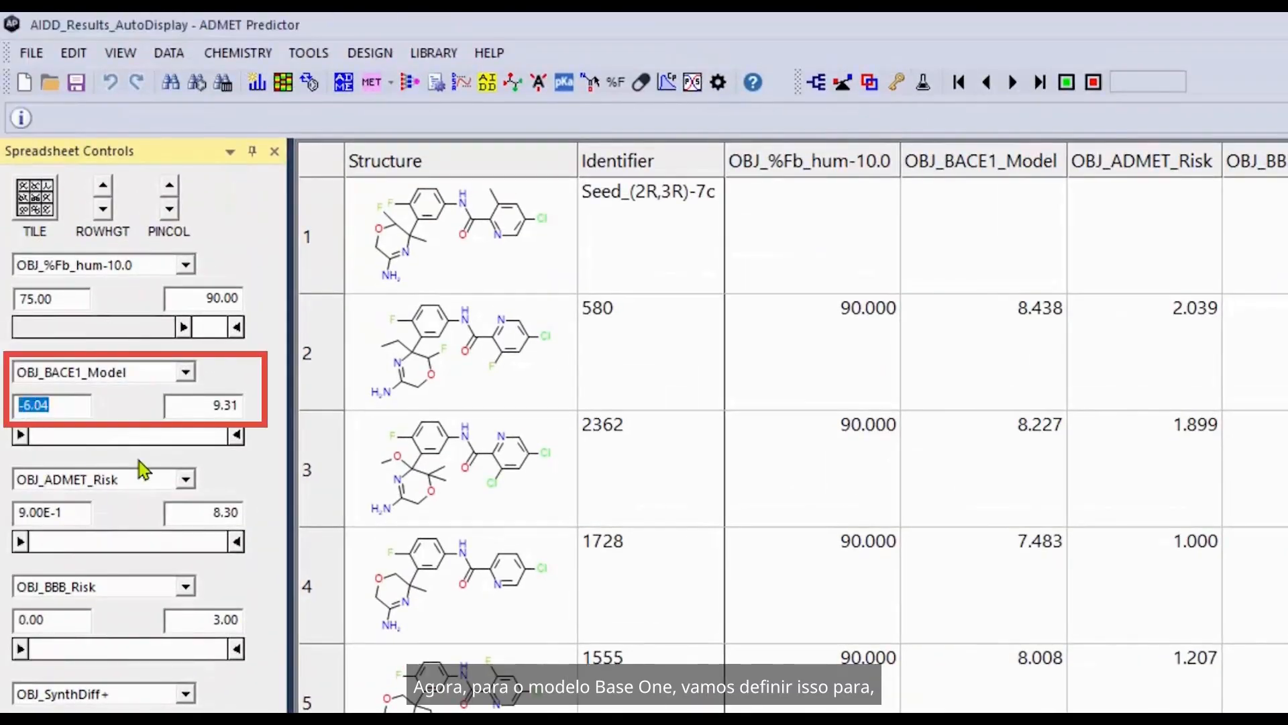
text(8.)
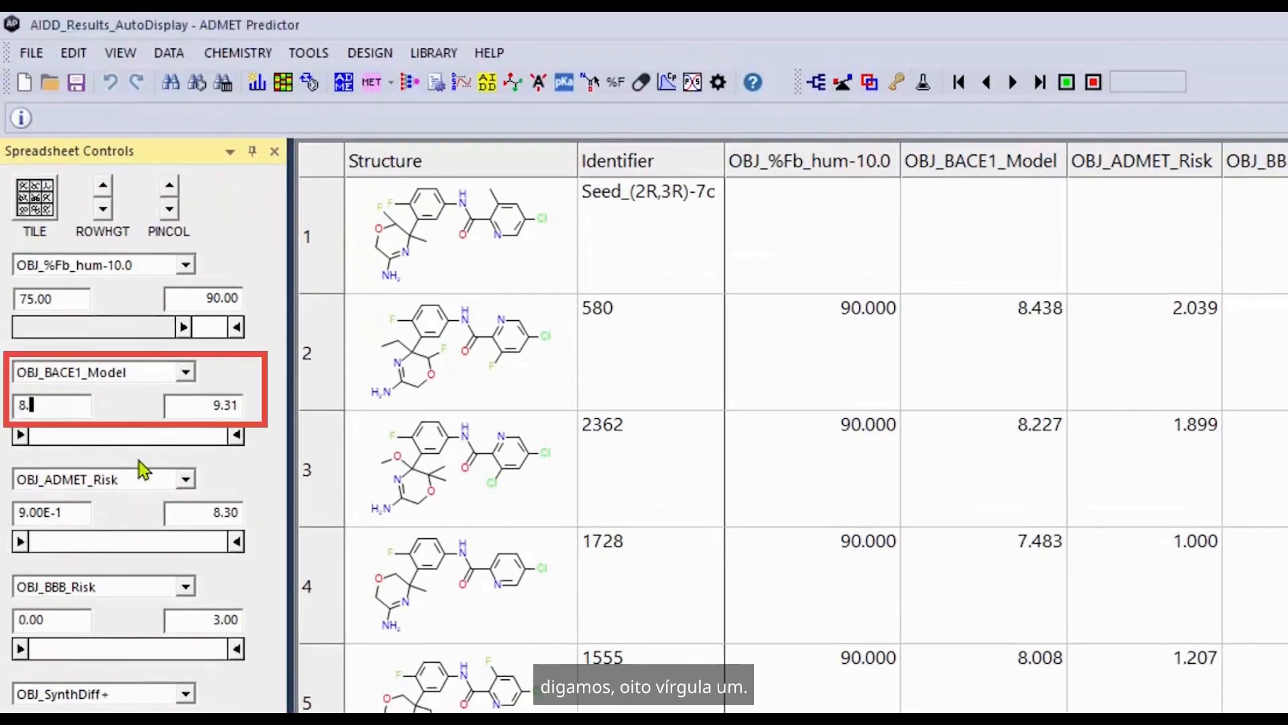
text(10)
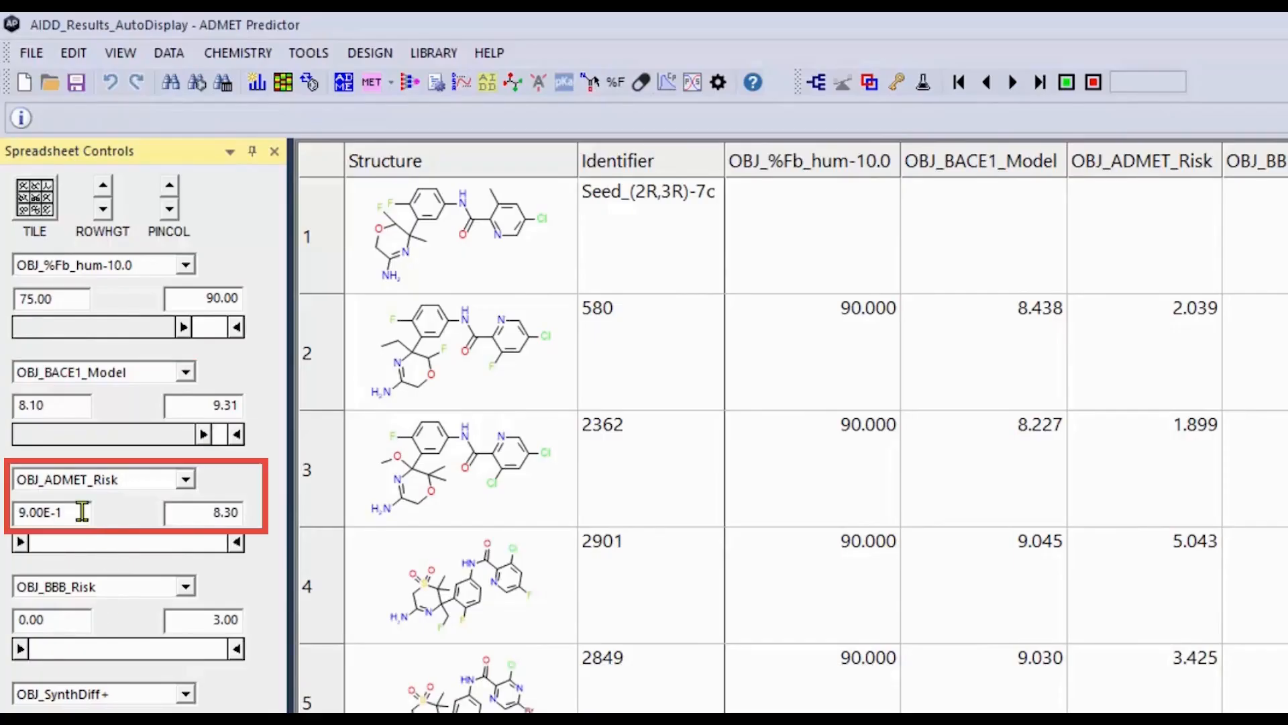
Try limiting the results to a maximum OBJ_ADMET_Risk of 1.
drag(200, 513, 244, 512)
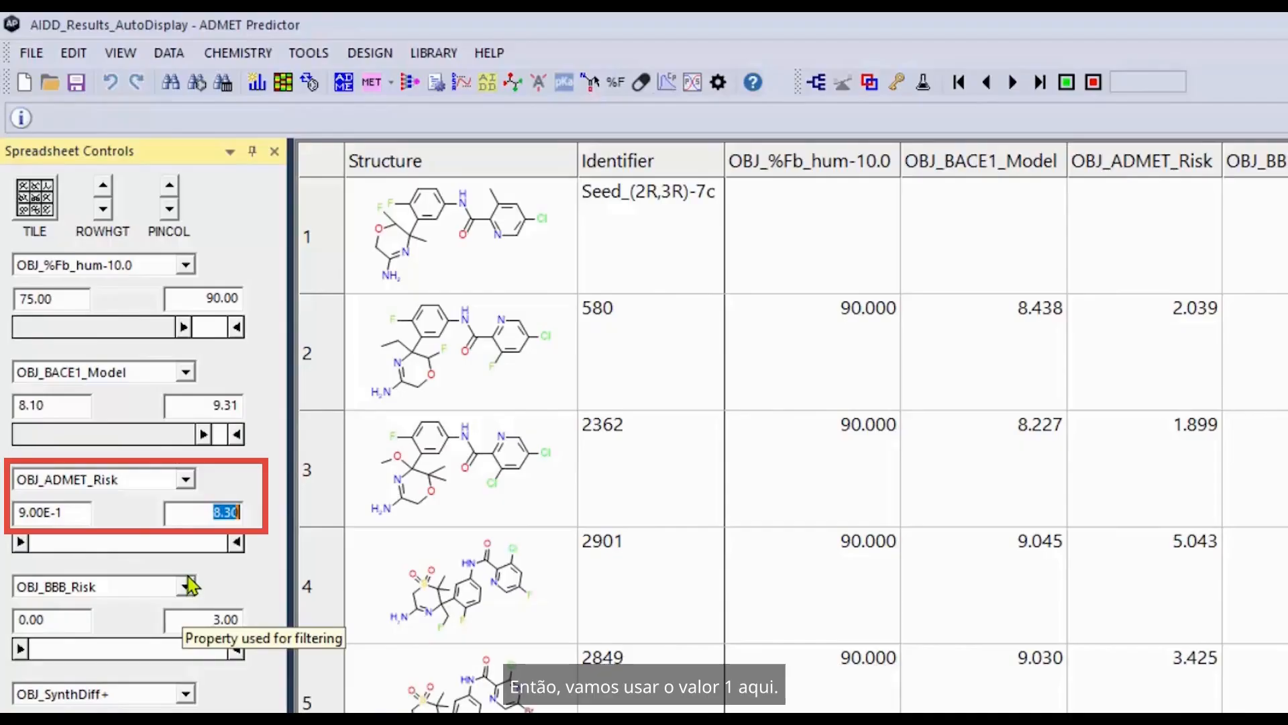
text(1)
key(Return)
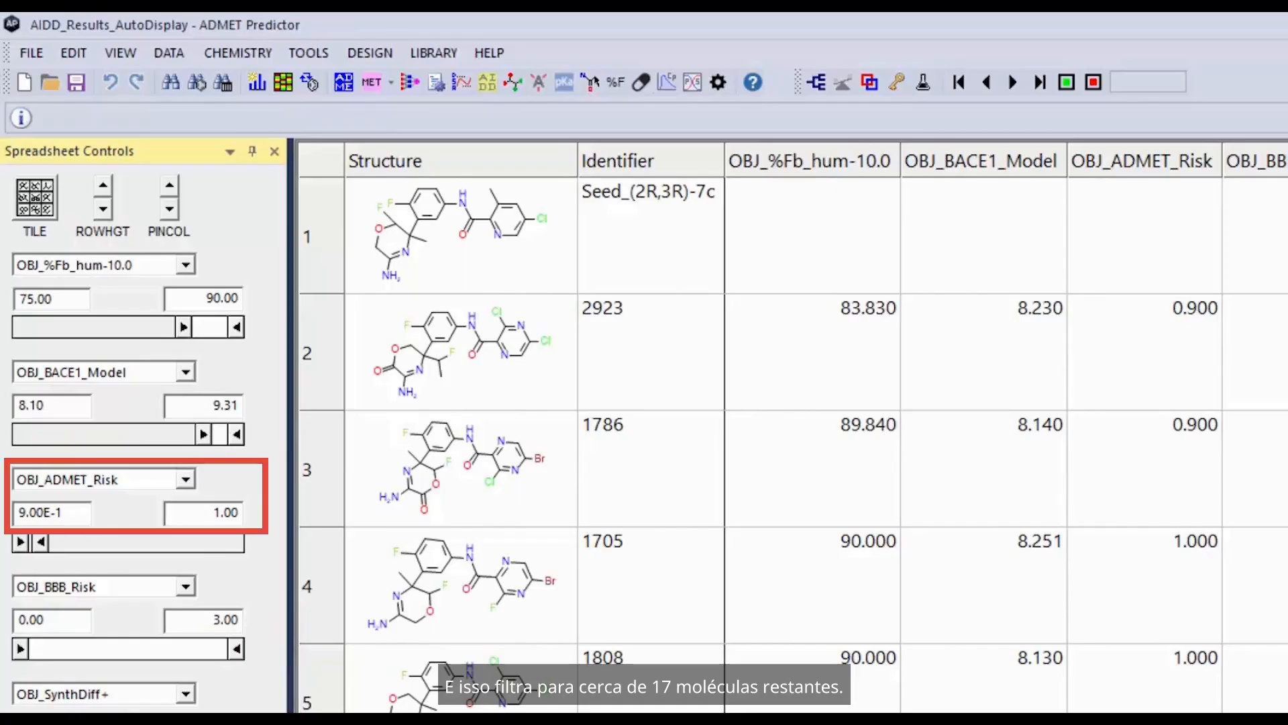
Set the filter maximum to 2 for OBJ_ADMET_Risk and to 1 for OBJ_BBB_Risk.
drag(210, 512, 250, 512)
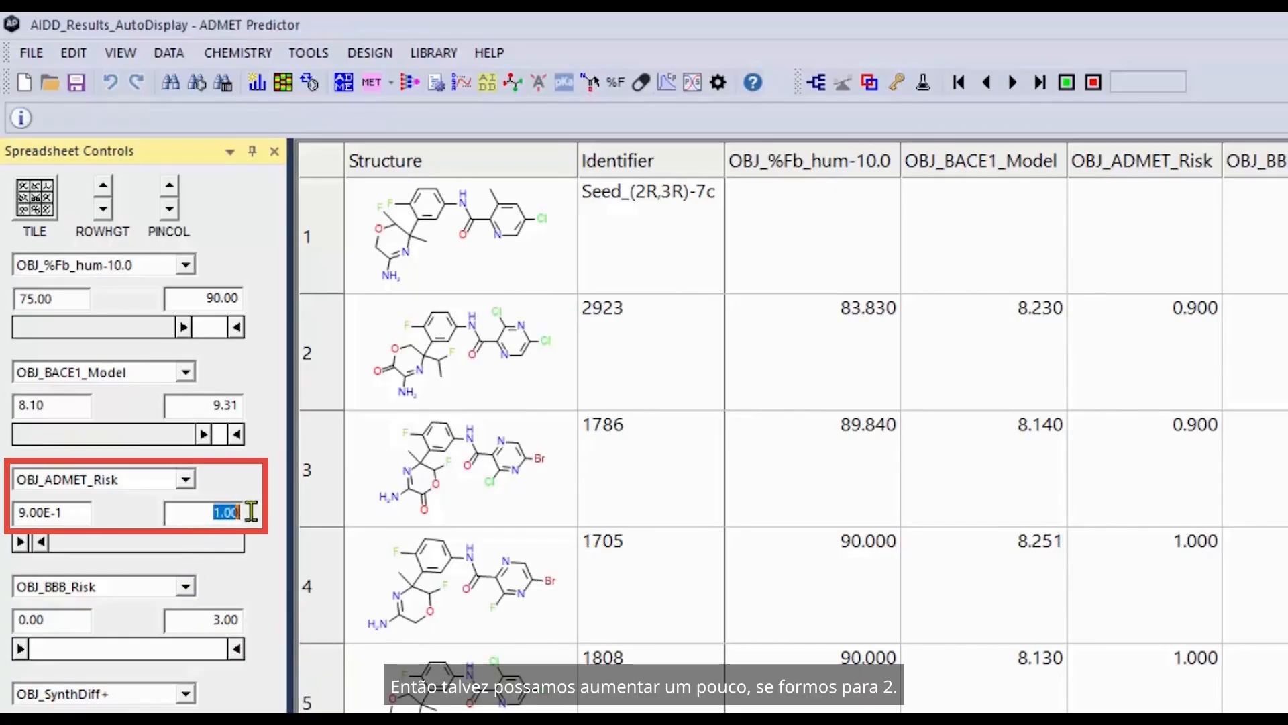
text(2)
key(Return)
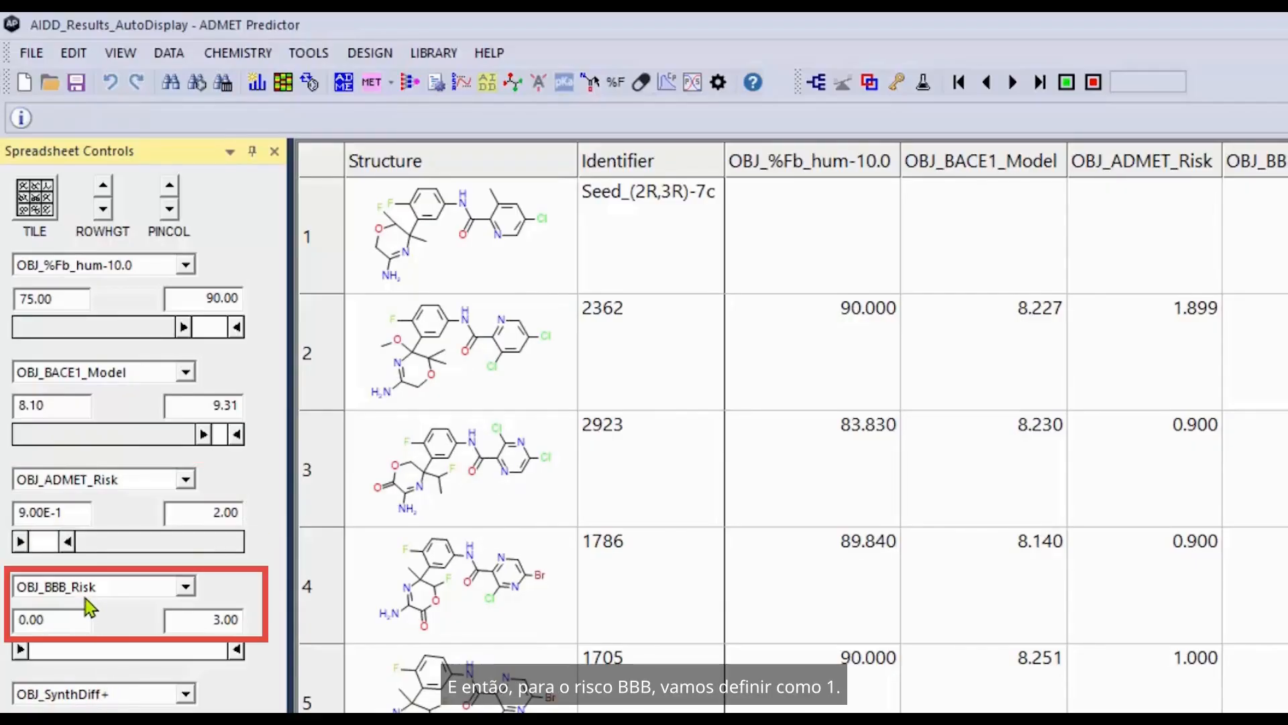
drag(198, 619, 248, 620)
text(1)
key(Return)
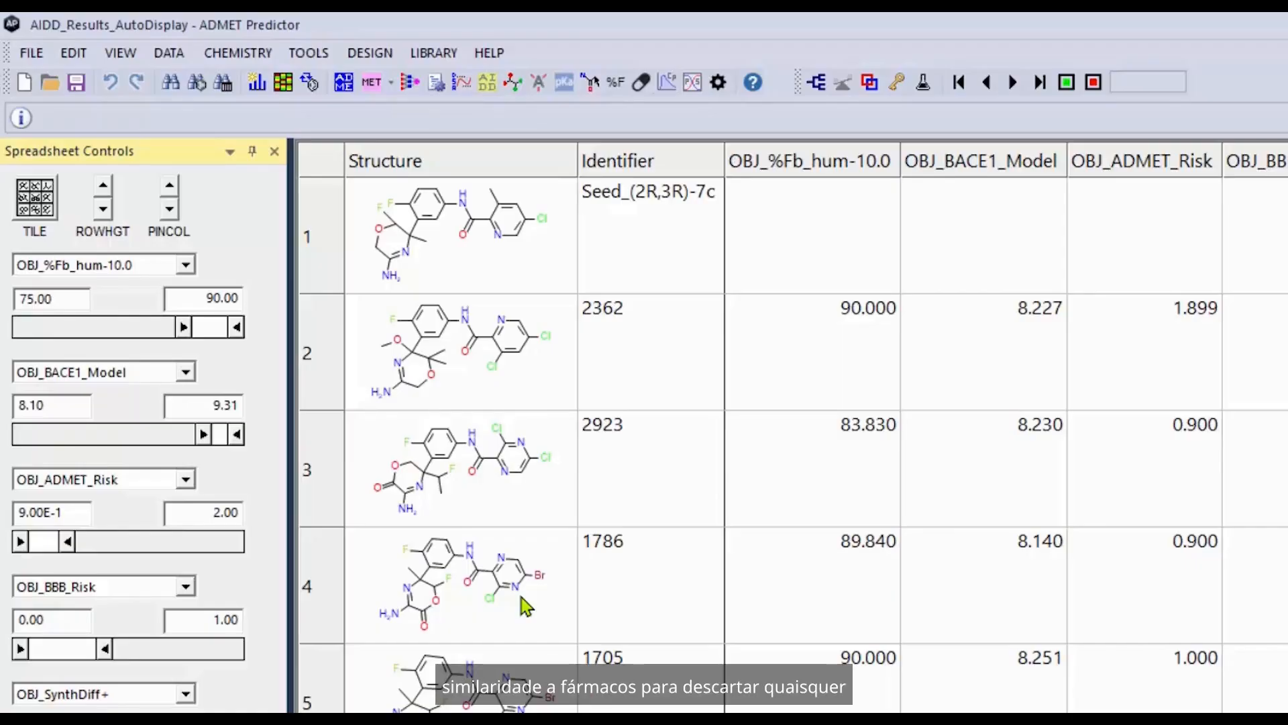
Examine the structures and objective values of the compounds that pass the filters.
scroll(524, 614, down, 3)
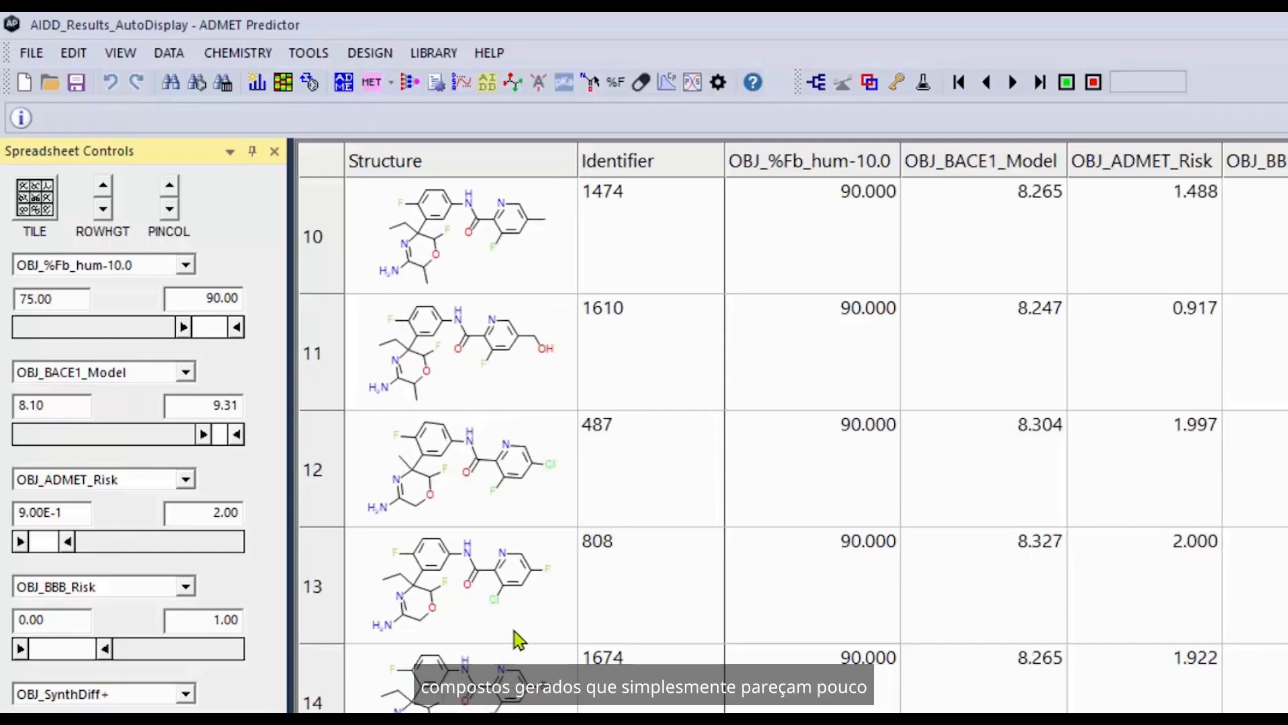
scroll(513, 631, up, 1)
scroll(507, 654, down, 2)
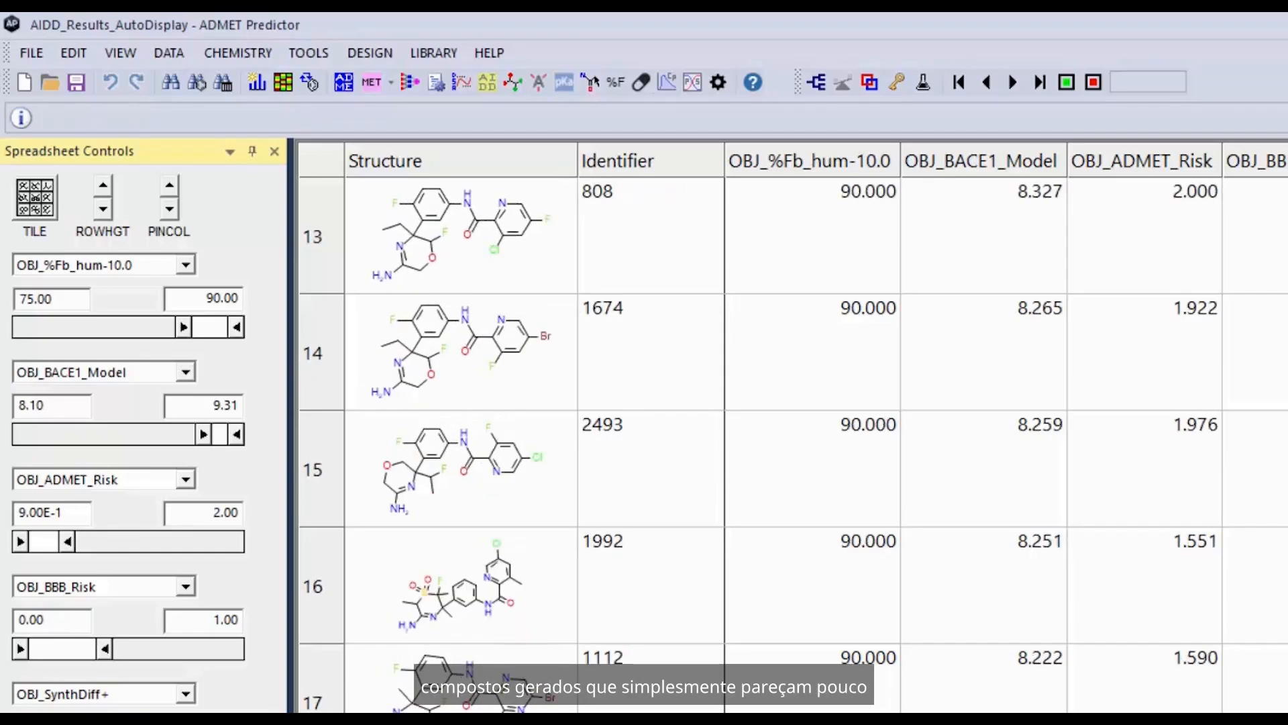
scroll(791, 436, down, 1)
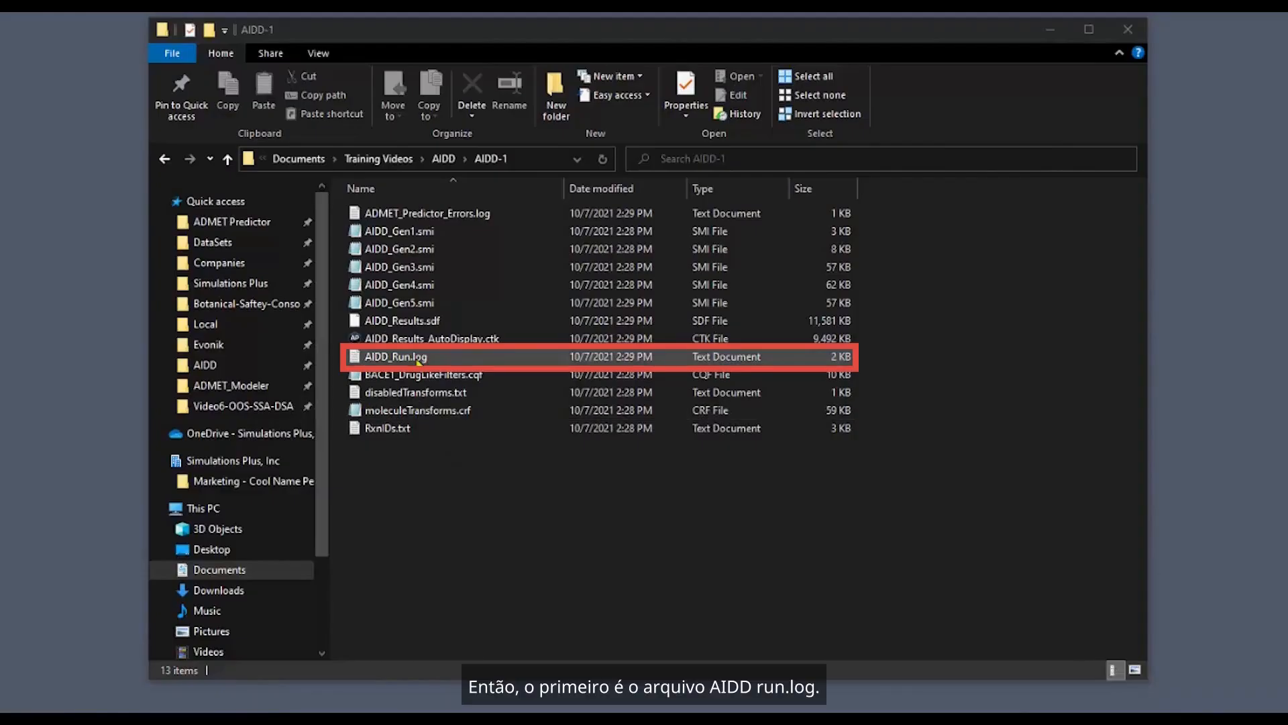
Open AIDD_Run.log from the AIDD-1 results folder in Notepad++ to review the run log.
click(418, 359)
right_click(418, 356)
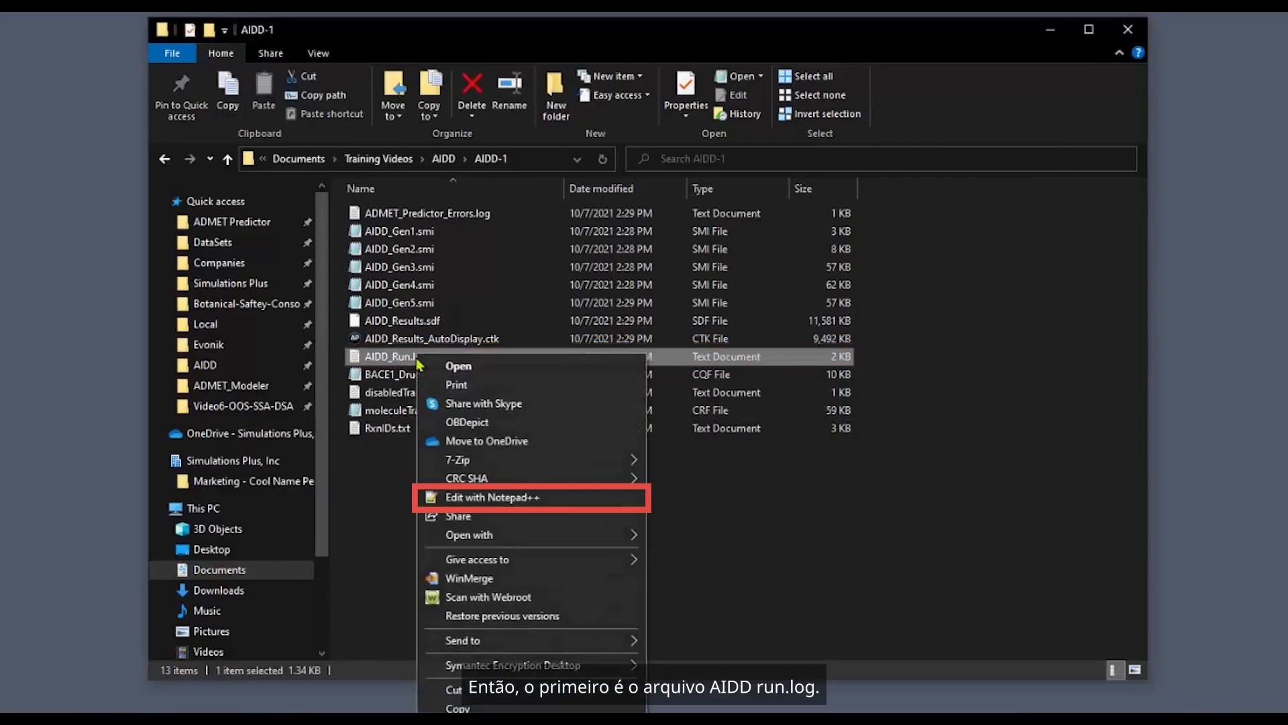
click(483, 497)
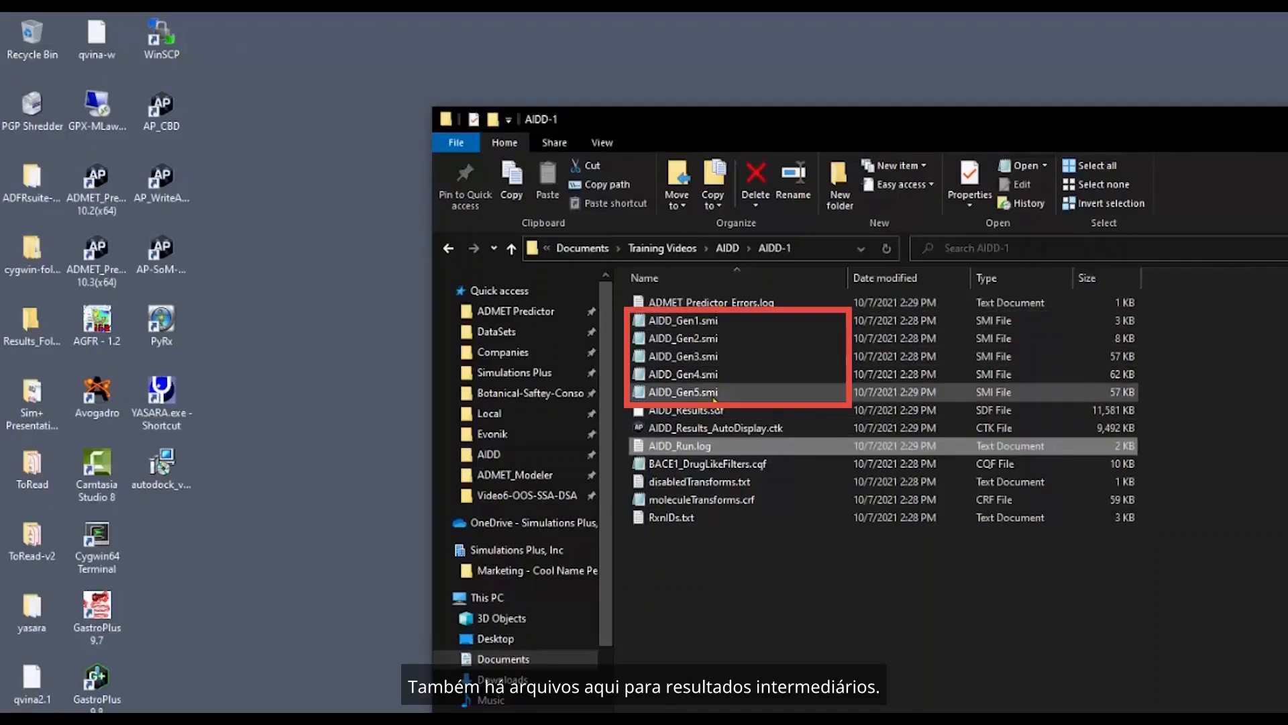
Open the intermediate results file AIDD_Gen5.smi and the transformation file moleculeTransforms.crf in Notepad++ to inspect them.
click(718, 395)
right_click(718, 394)
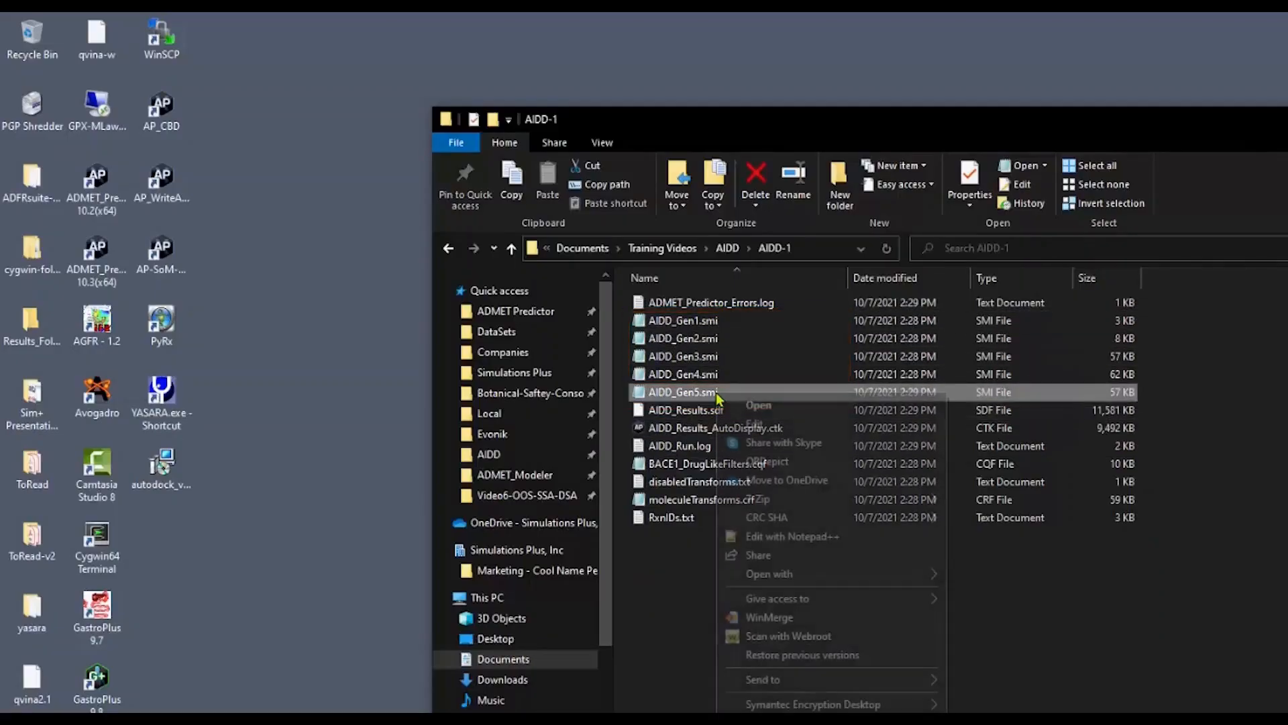
click(782, 540)
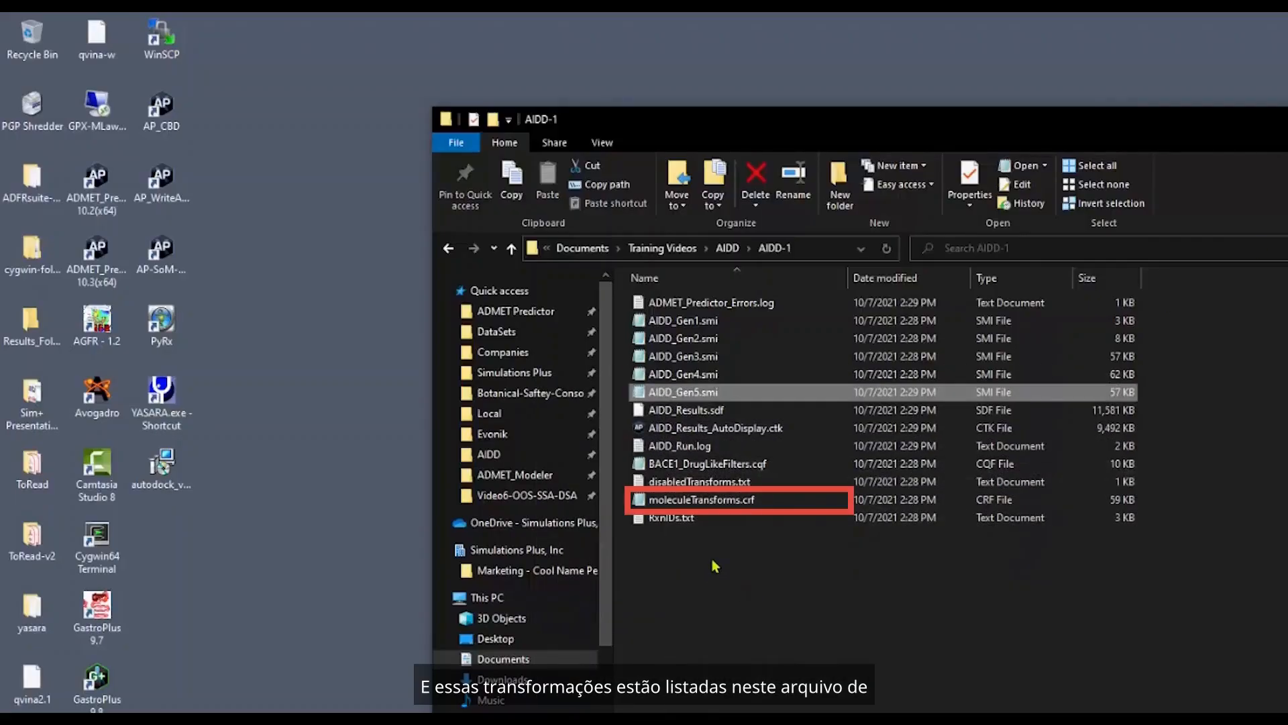
right_click(732, 502)
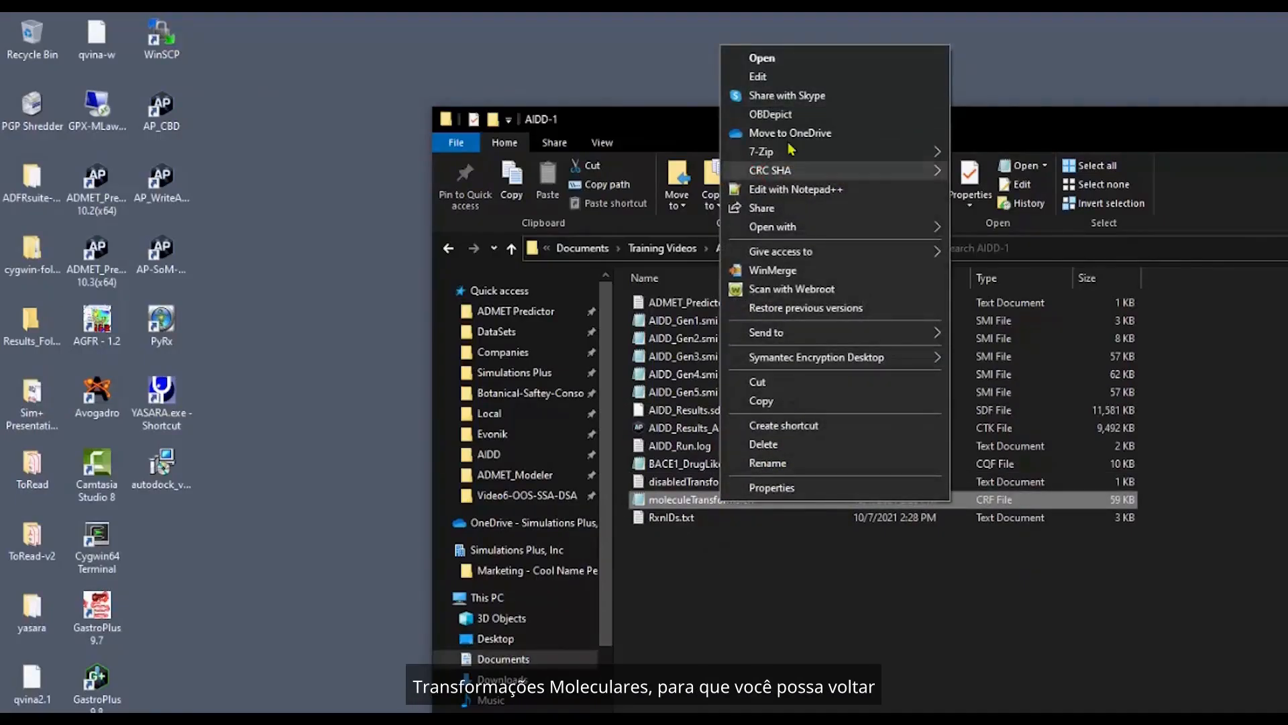
click(792, 189)
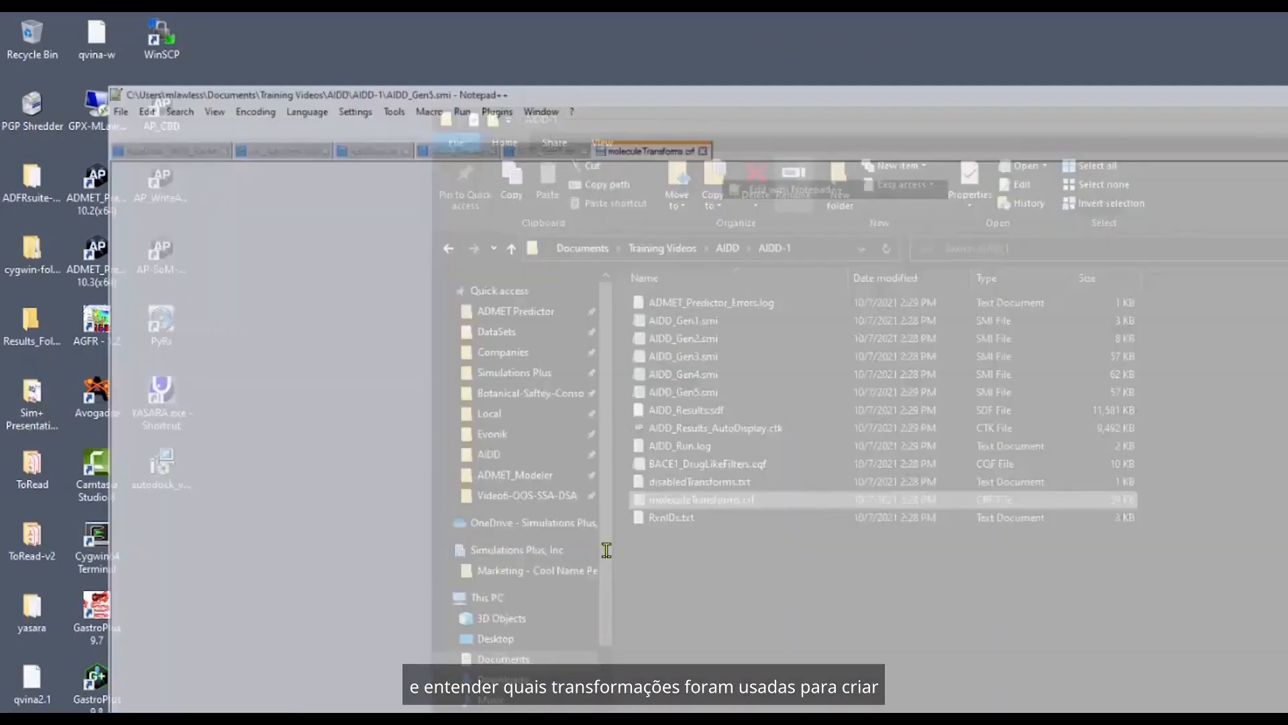